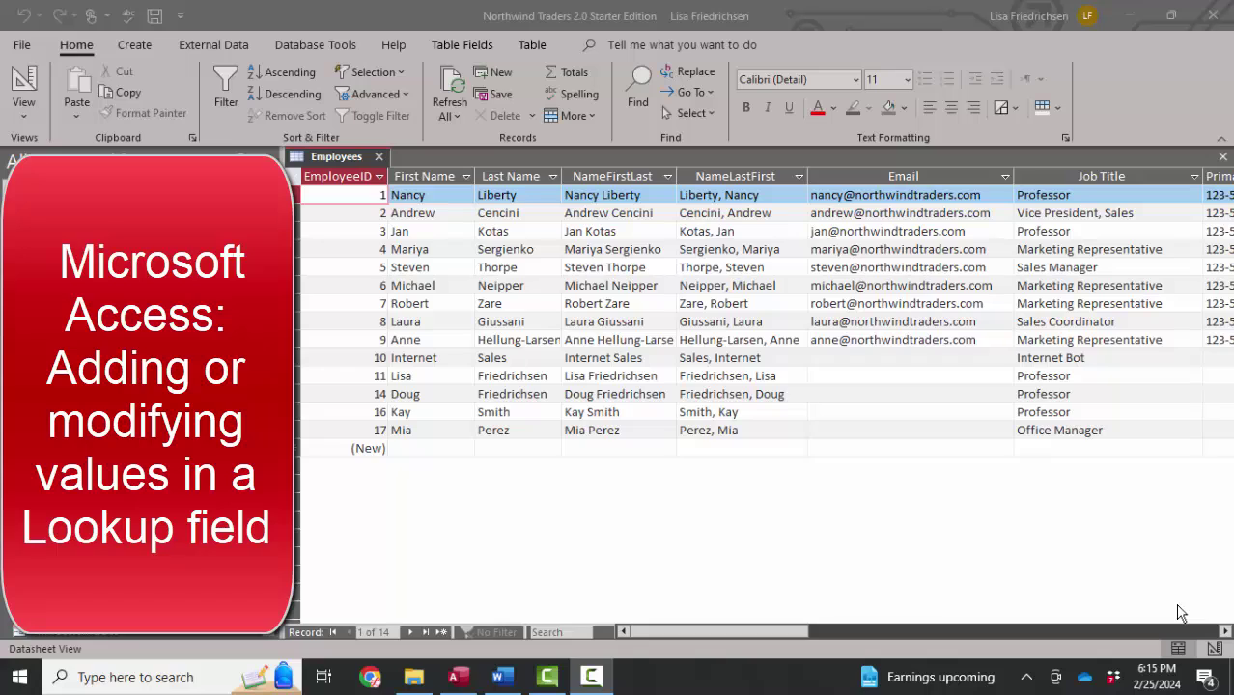
Show the Job Title lookup choices for the ninth record in the Employees table
left_click(1189, 340)
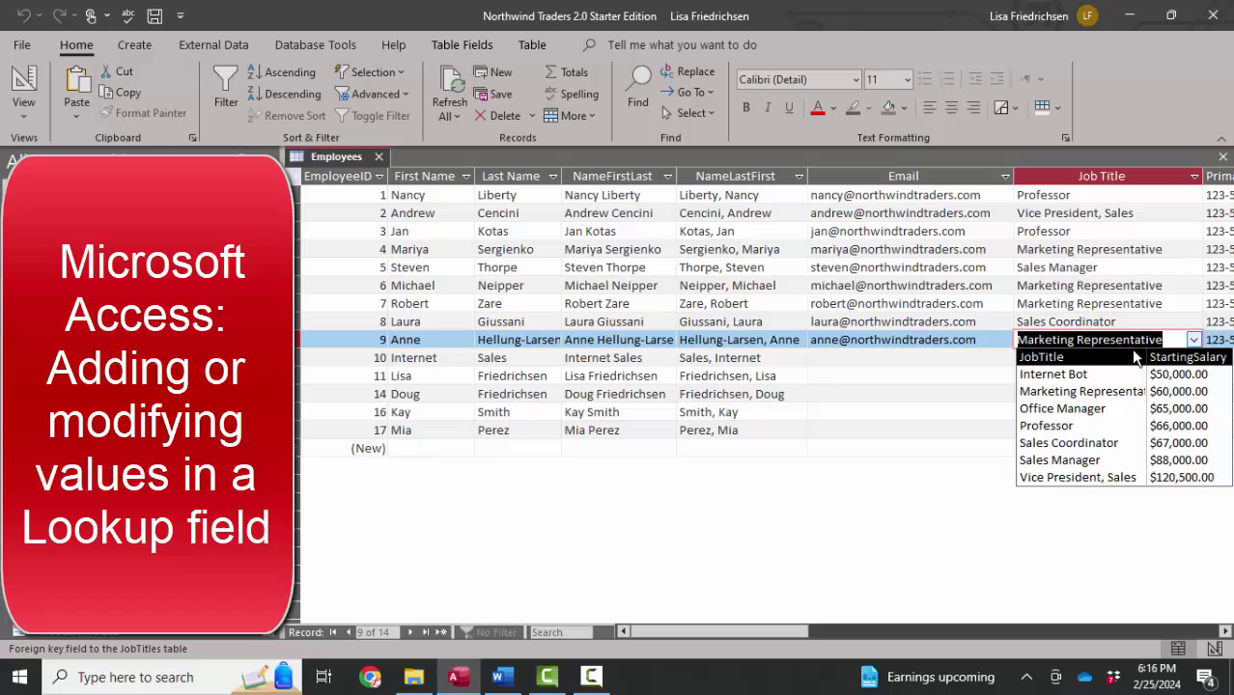
left_click(1195, 341)
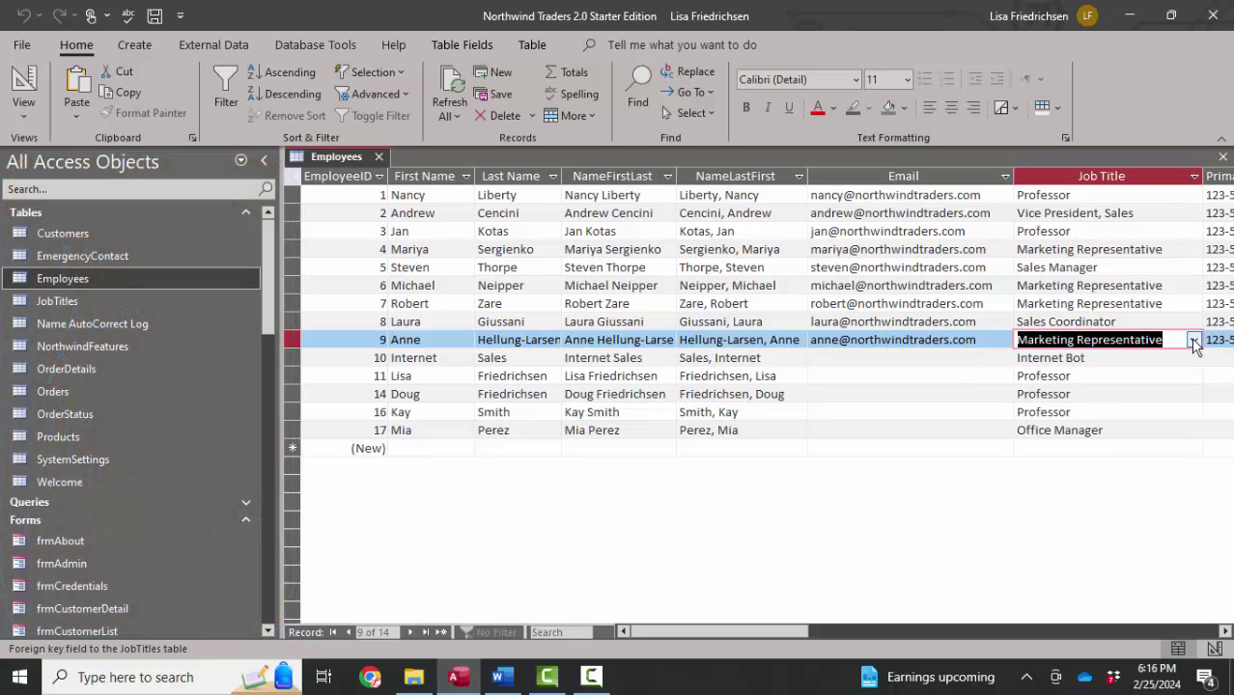
Add the job title President with a starting salary of 155000 as a new record in the JobTitles table
double_click(76, 305)
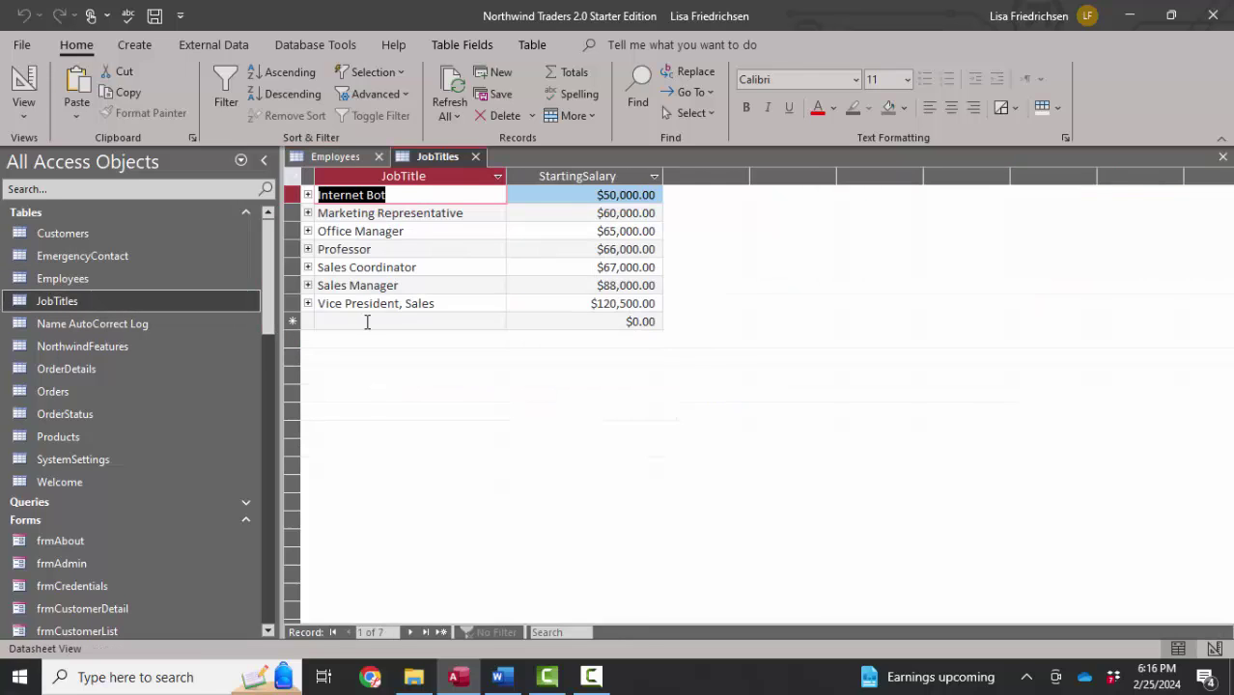
left_click(367, 322)
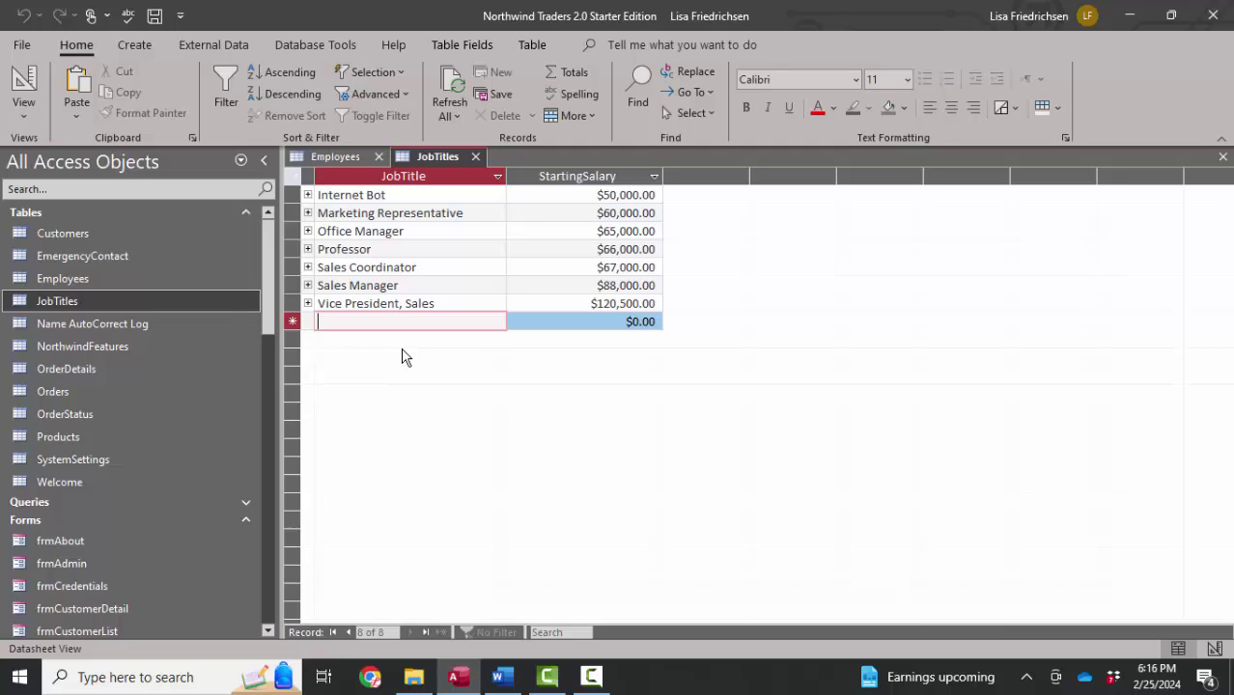
type("President")
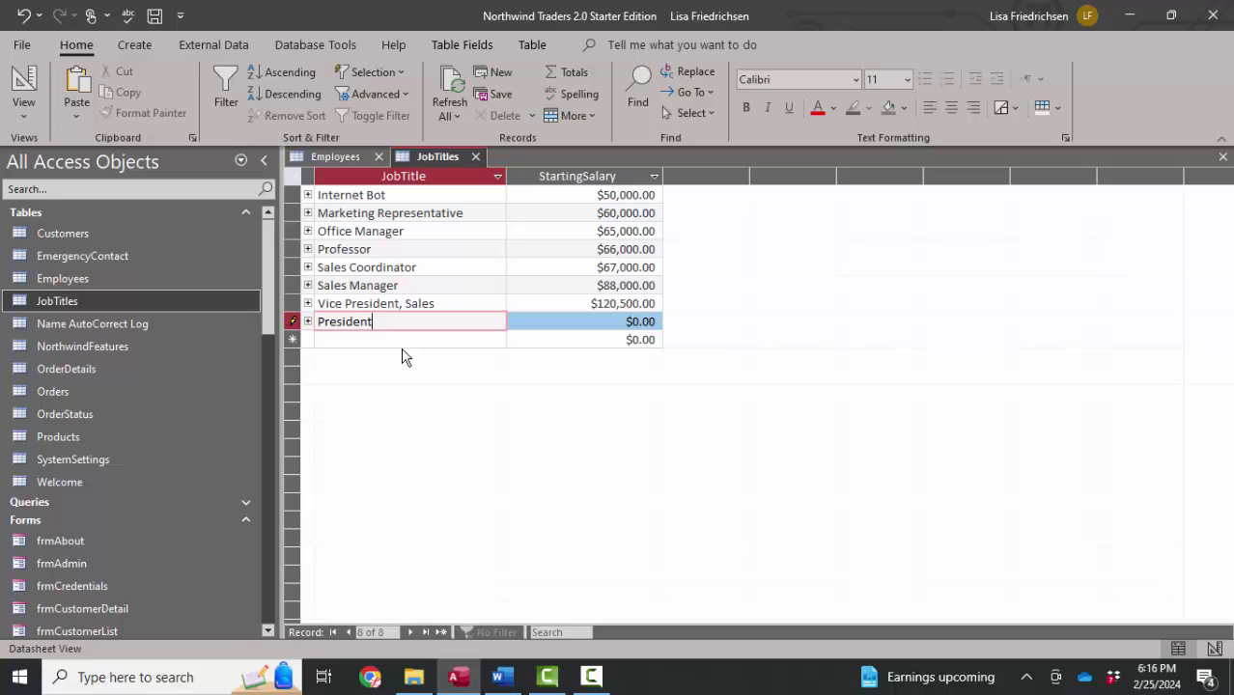
key("Tab")
type("155000")
left_click(522, 339)
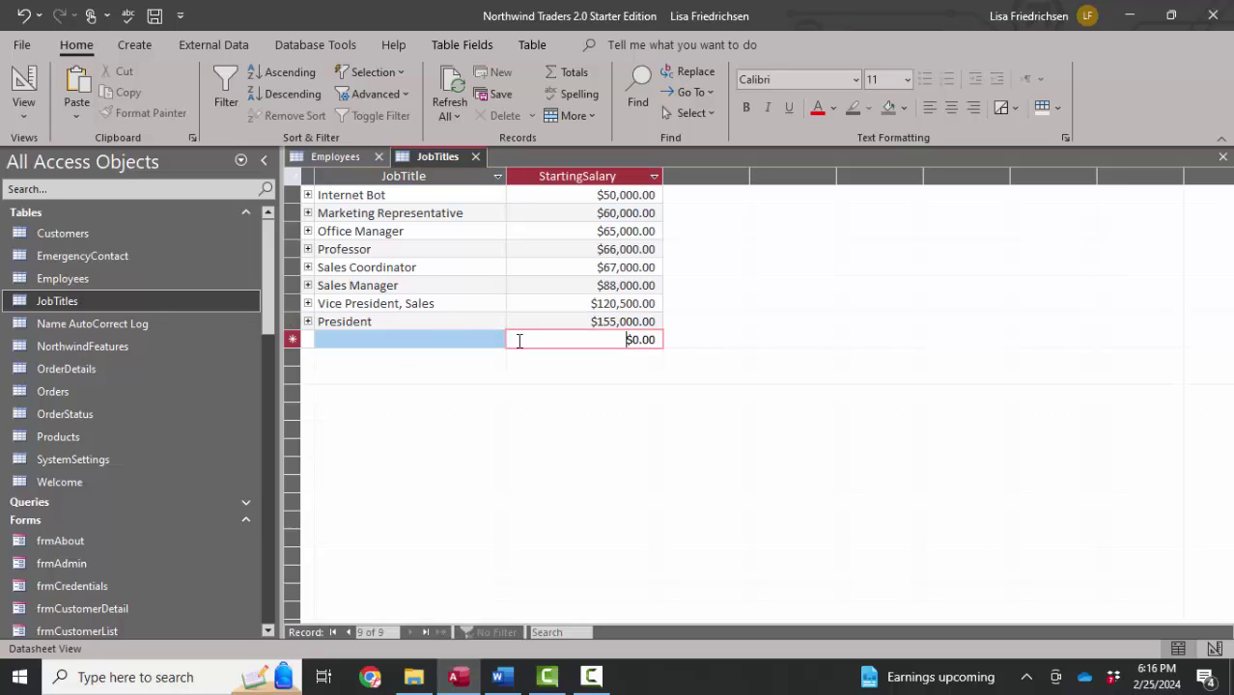
Close both tables, reopen Employees, and check the ninth record's Job Title lookup choices for President
left_click(476, 158)
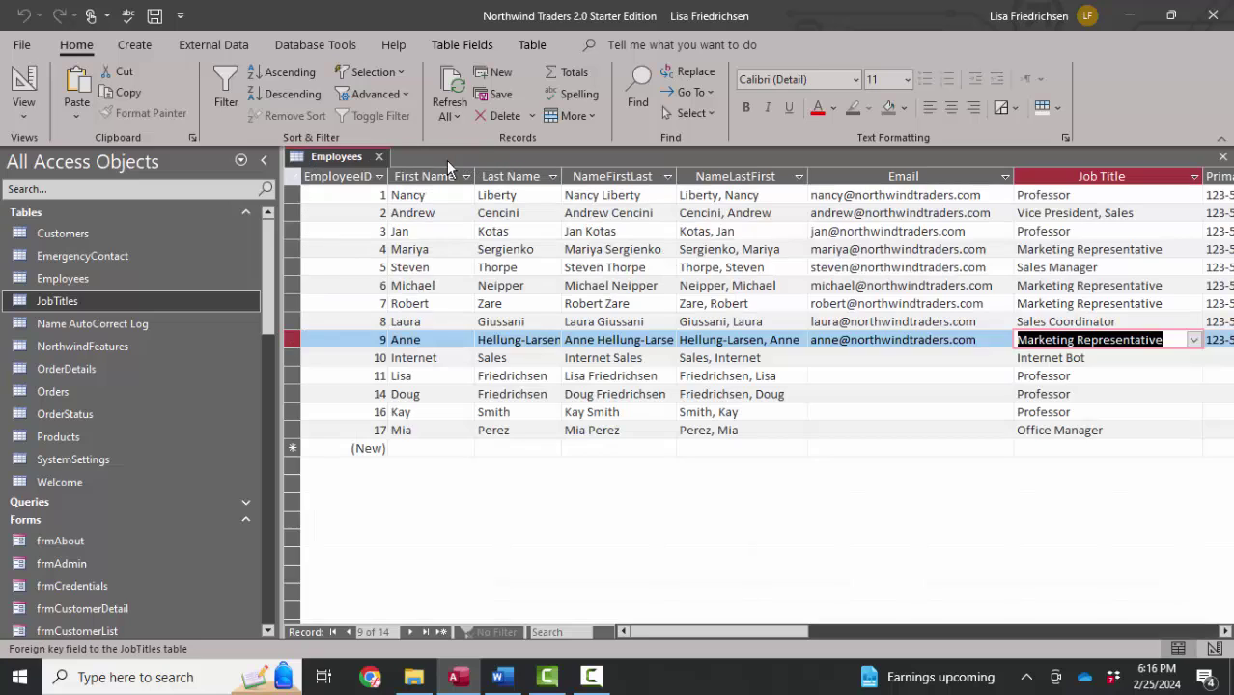
left_click(379, 157)
double_click(144, 282)
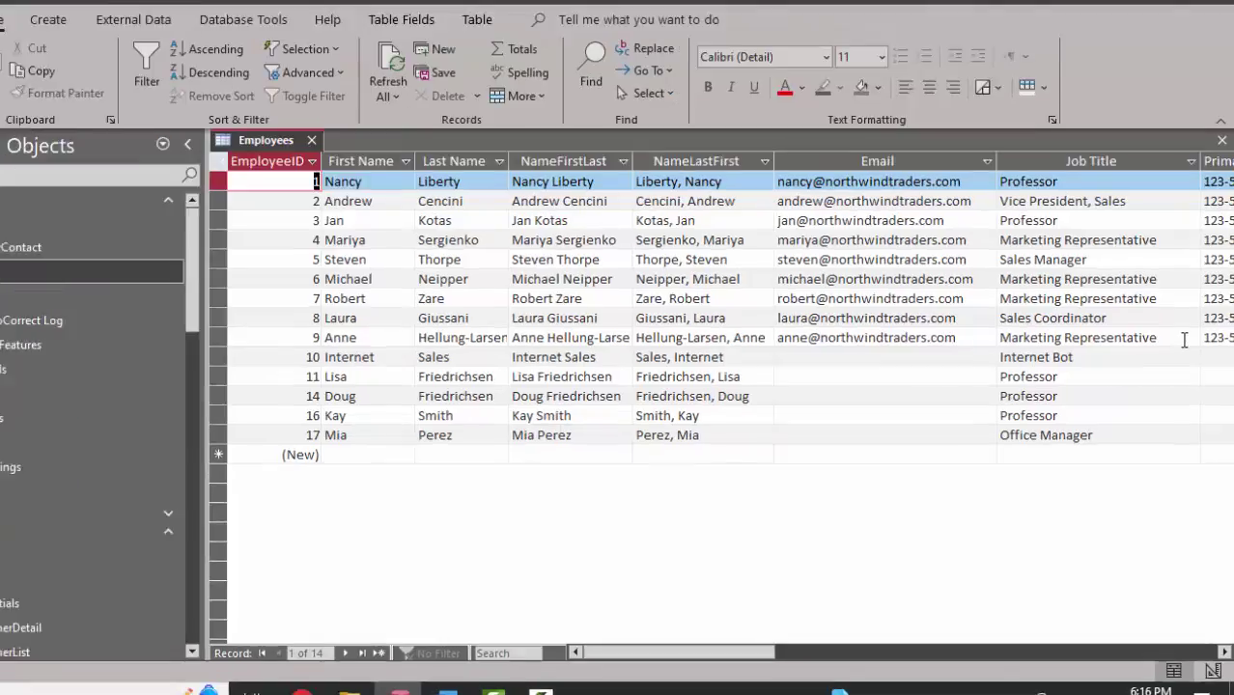
left_click(1169, 340)
left_click(1195, 340)
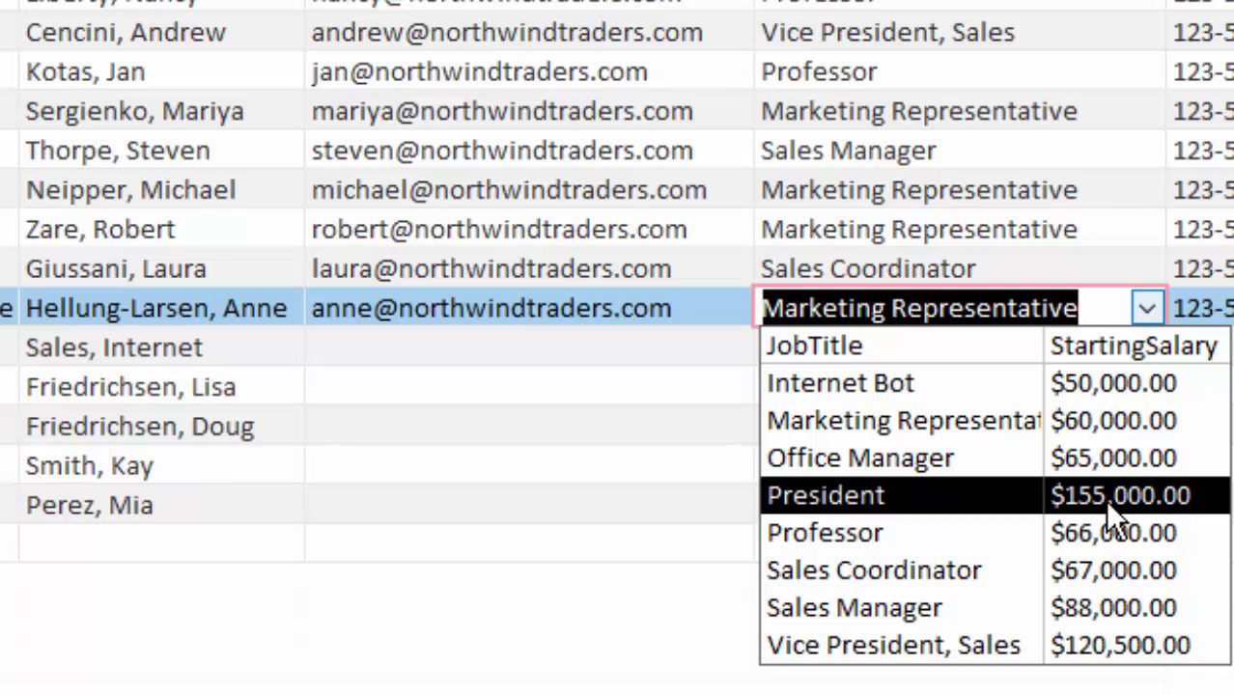
key("shift+F4")
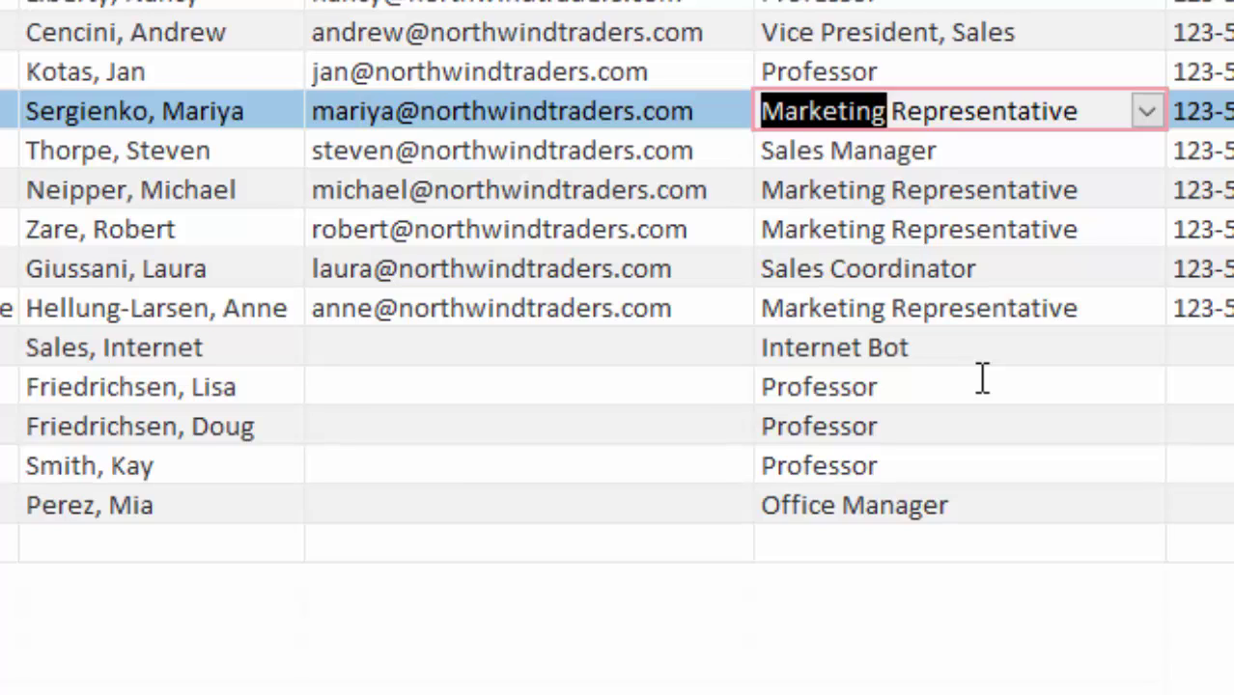
Try to change the fourth employee's job title to Sales Representative directly in the Employees table, and discard the entry
left_click(1149, 121)
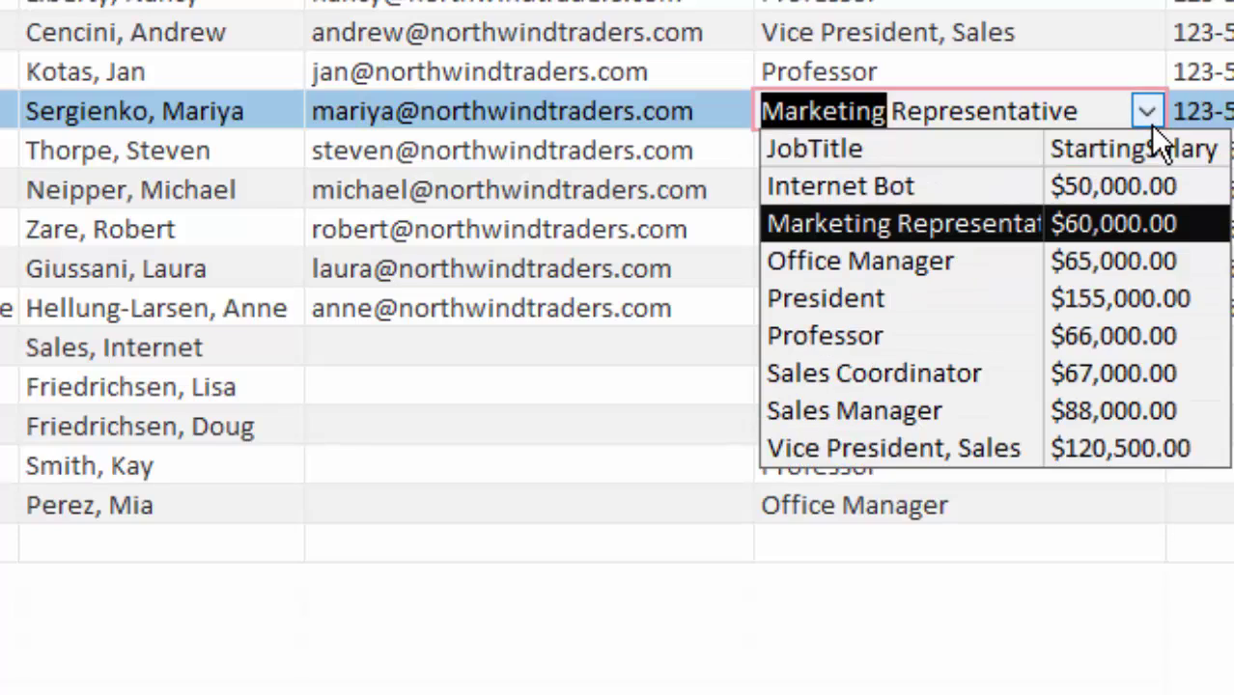
double_click(786, 98)
type("Sales")
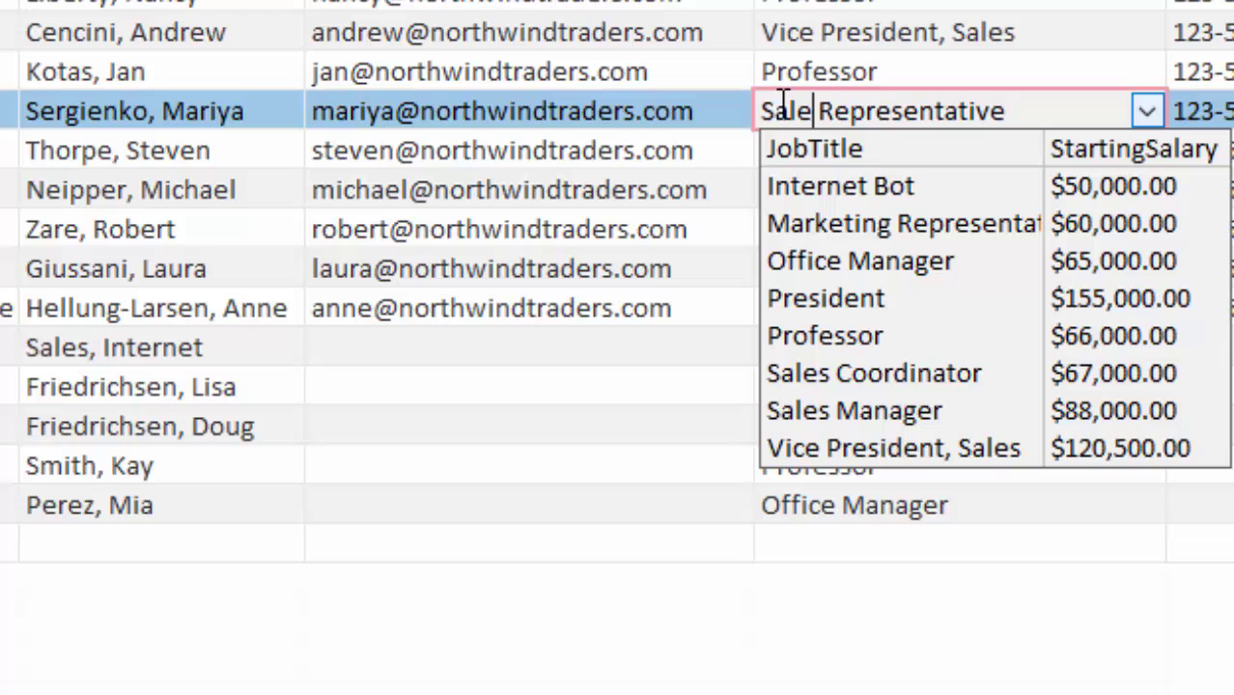
key("Return")
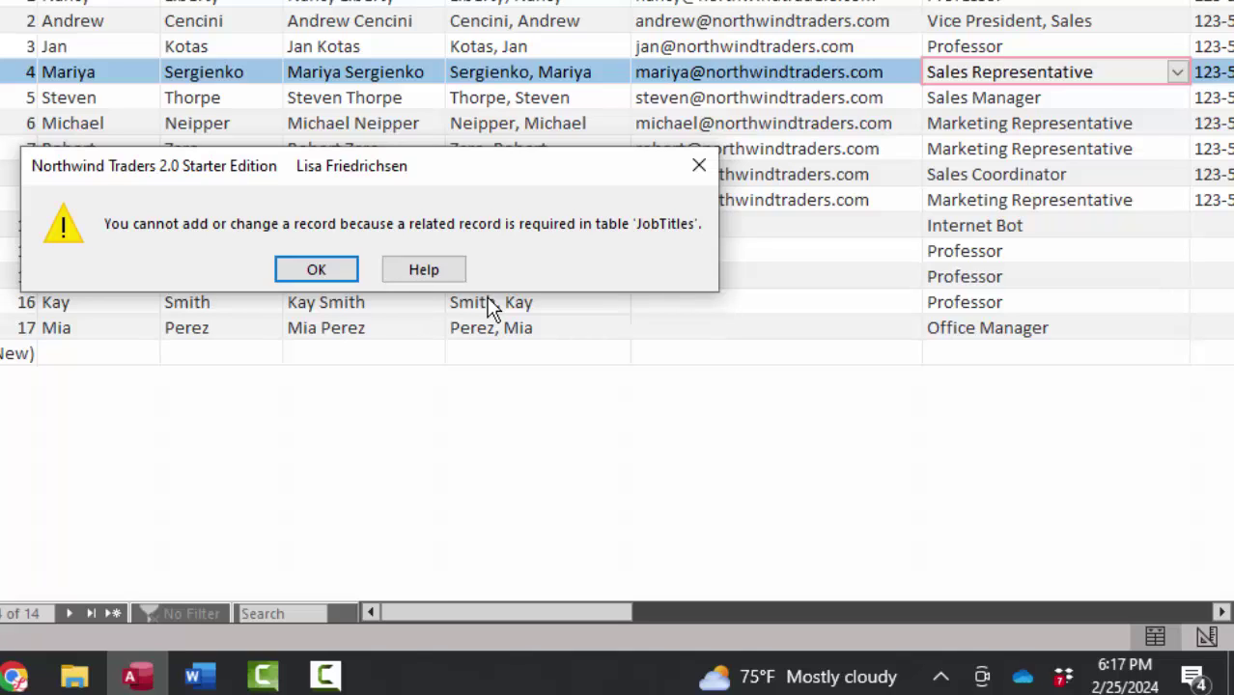
left_click(308, 277)
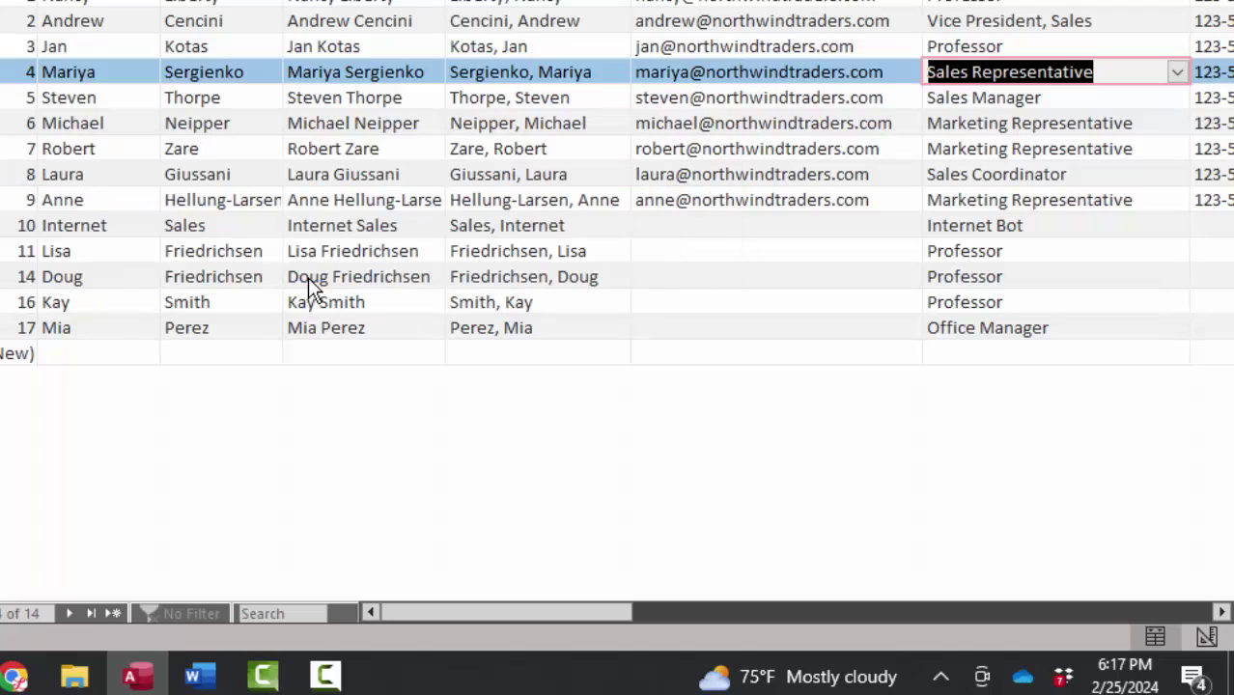
key("Escape")
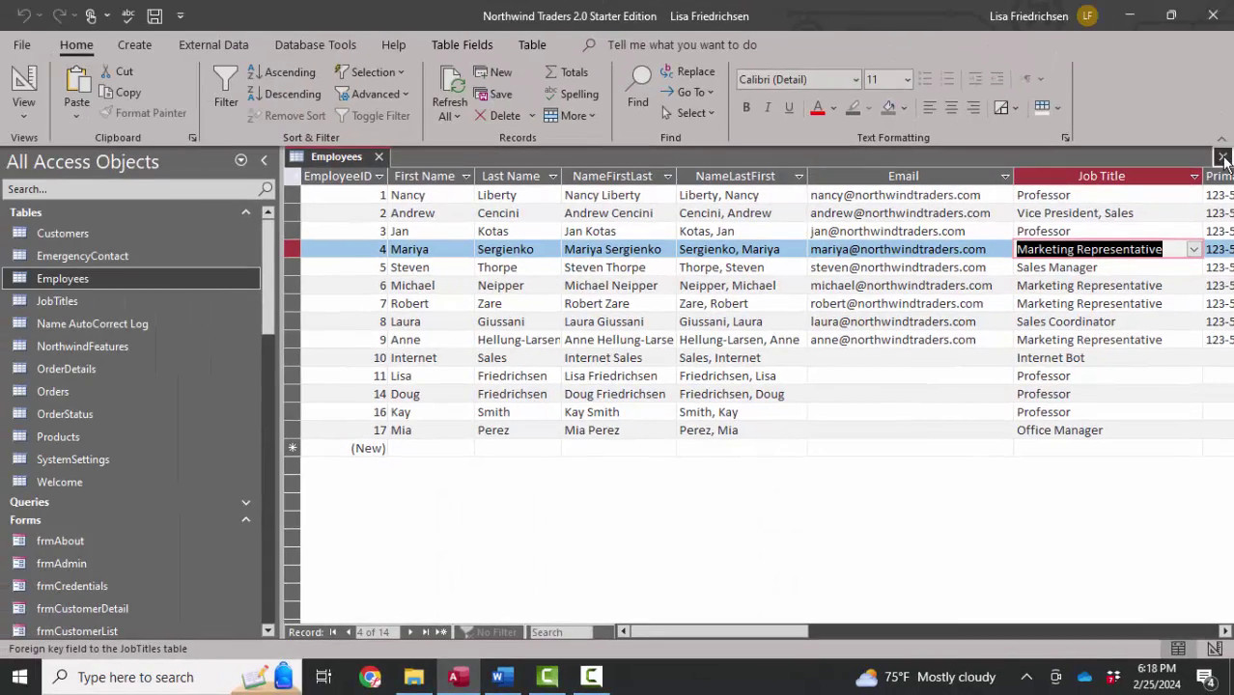
Close Employees and try to rename Marketing Representative to Sales Representative in the JobTitles table, cancelling the edit
left_click(1223, 157)
left_click(84, 303)
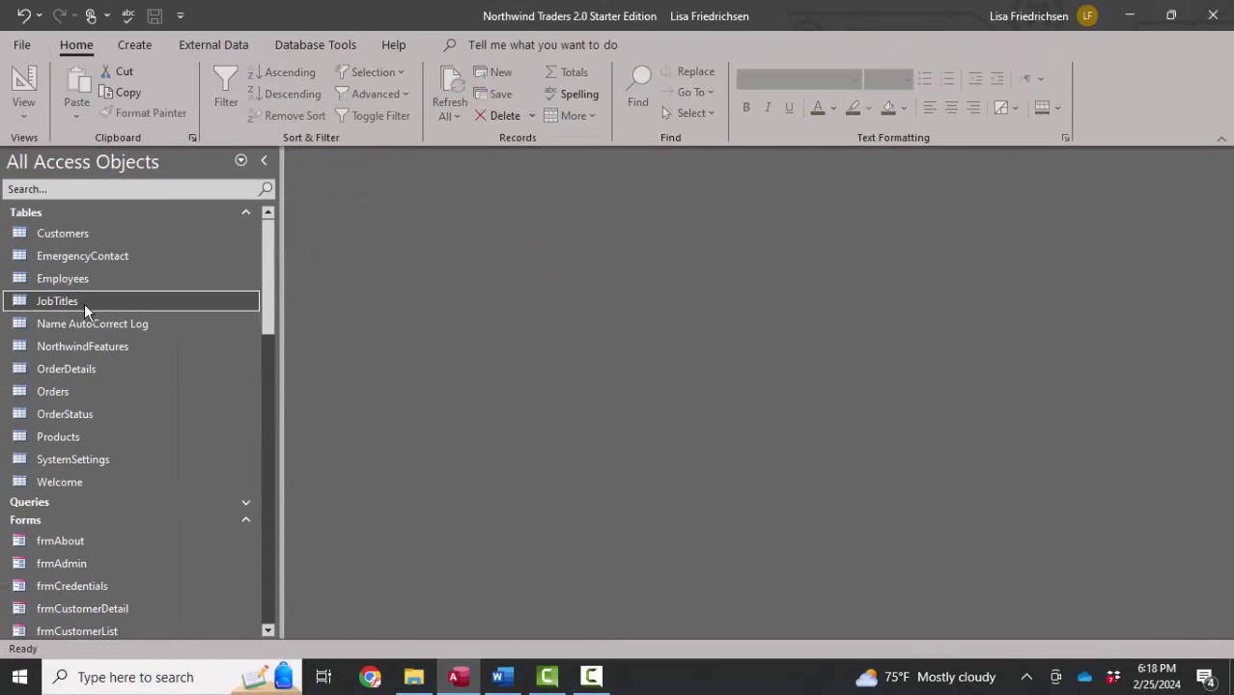
double_click(84, 303)
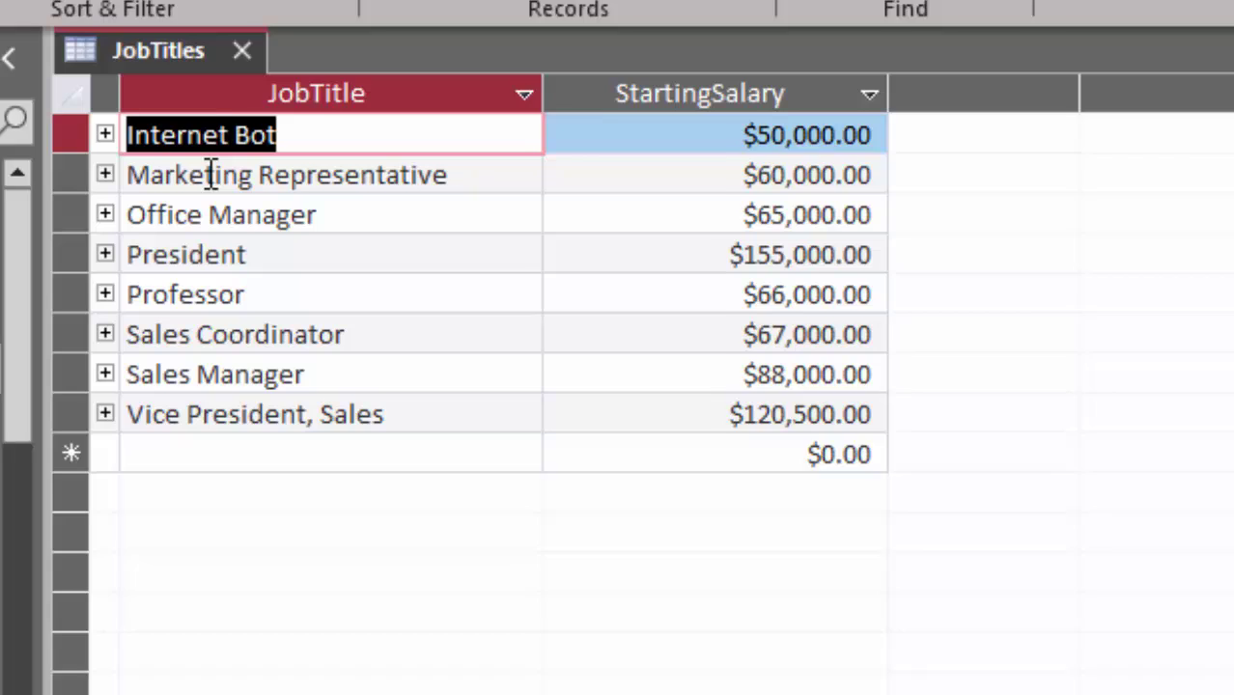
double_click(211, 175)
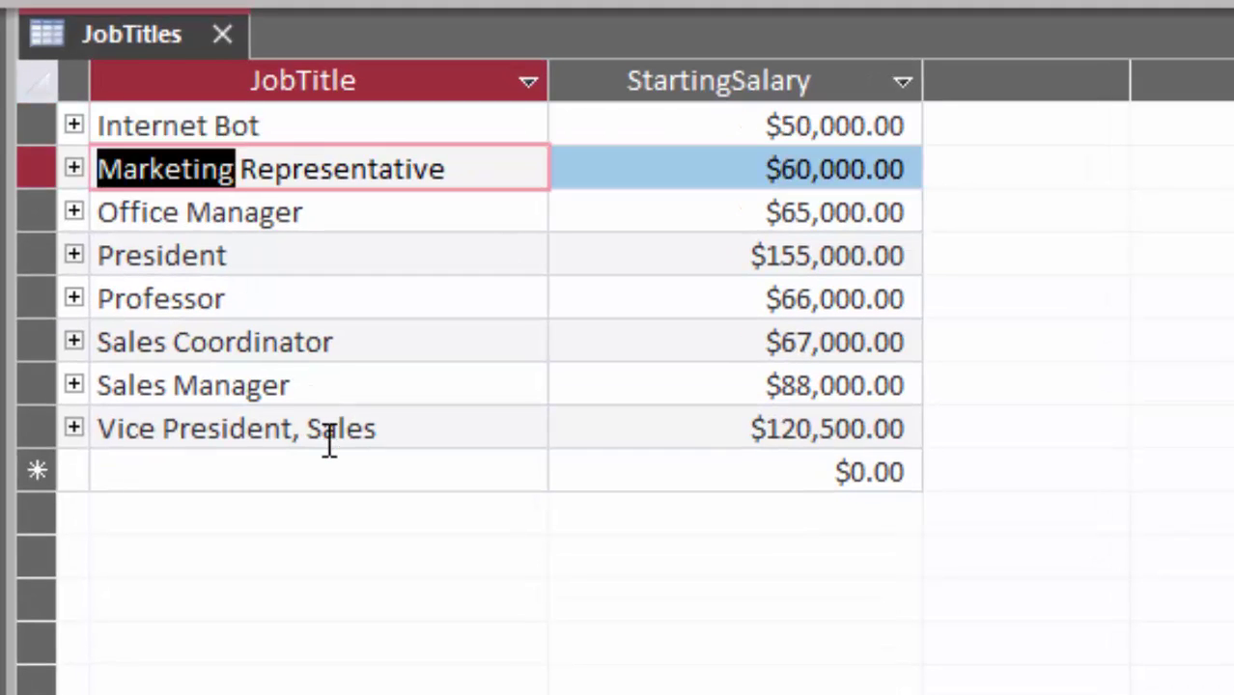
type("Sales")
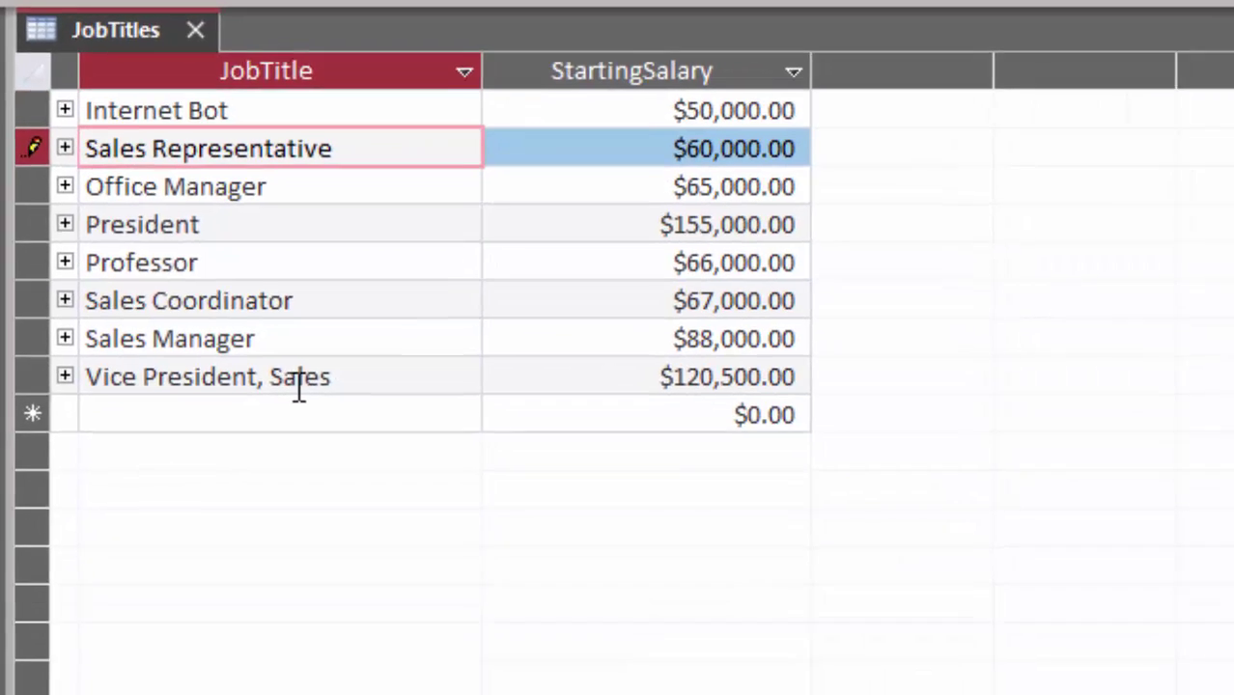
left_click(319, 262)
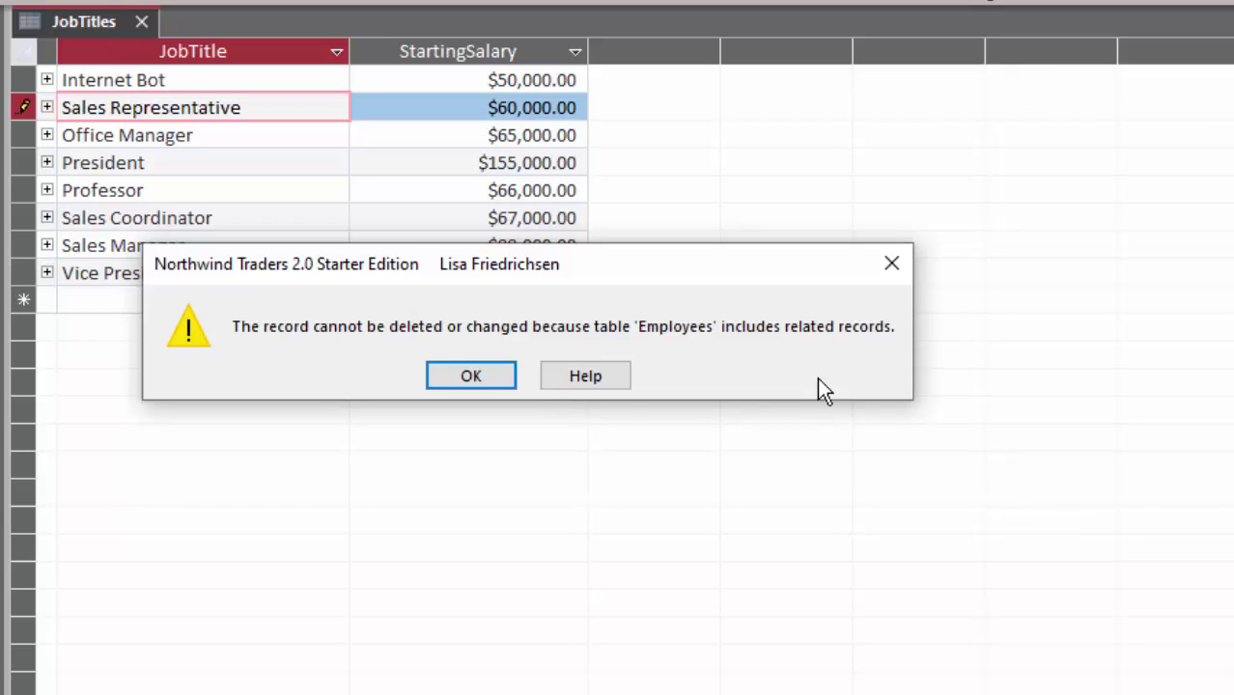
left_click(470, 376)
key("Escape")
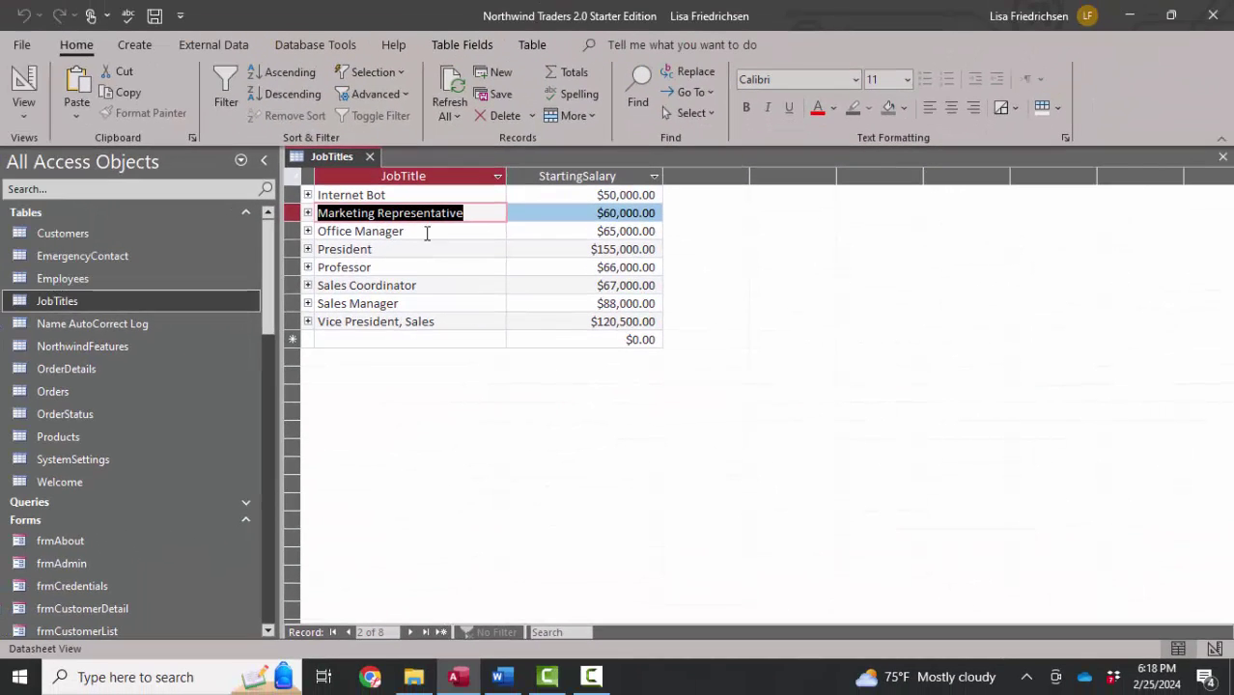
Enable Cascade Update Related Fields on the relationship between JobTitles and Employees, and close the relationships diagram
left_click(286, 107)
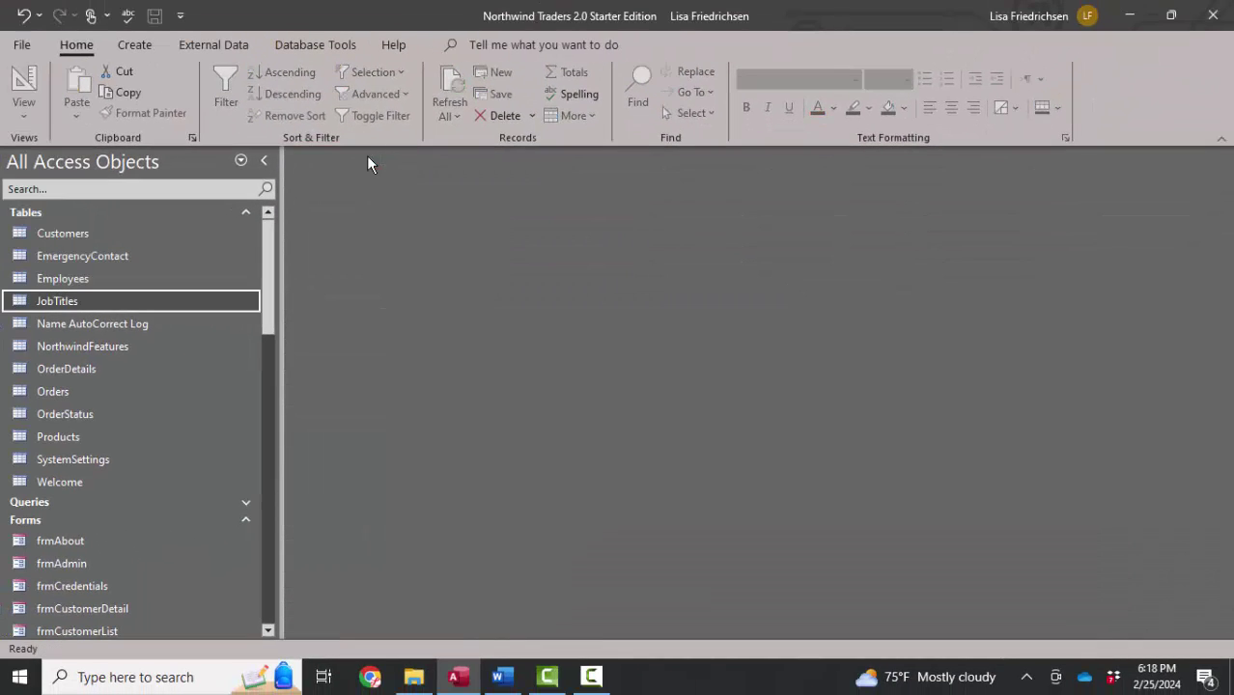
left_click(334, 44)
left_click(233, 105)
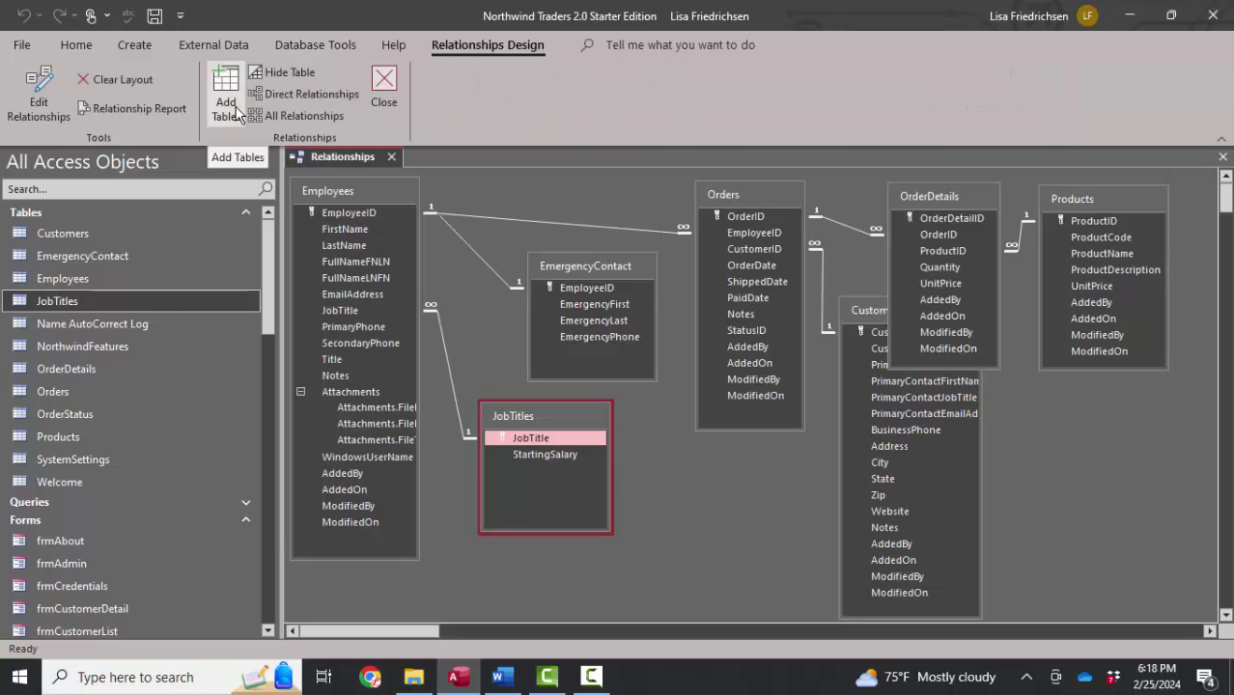
left_click(504, 439)
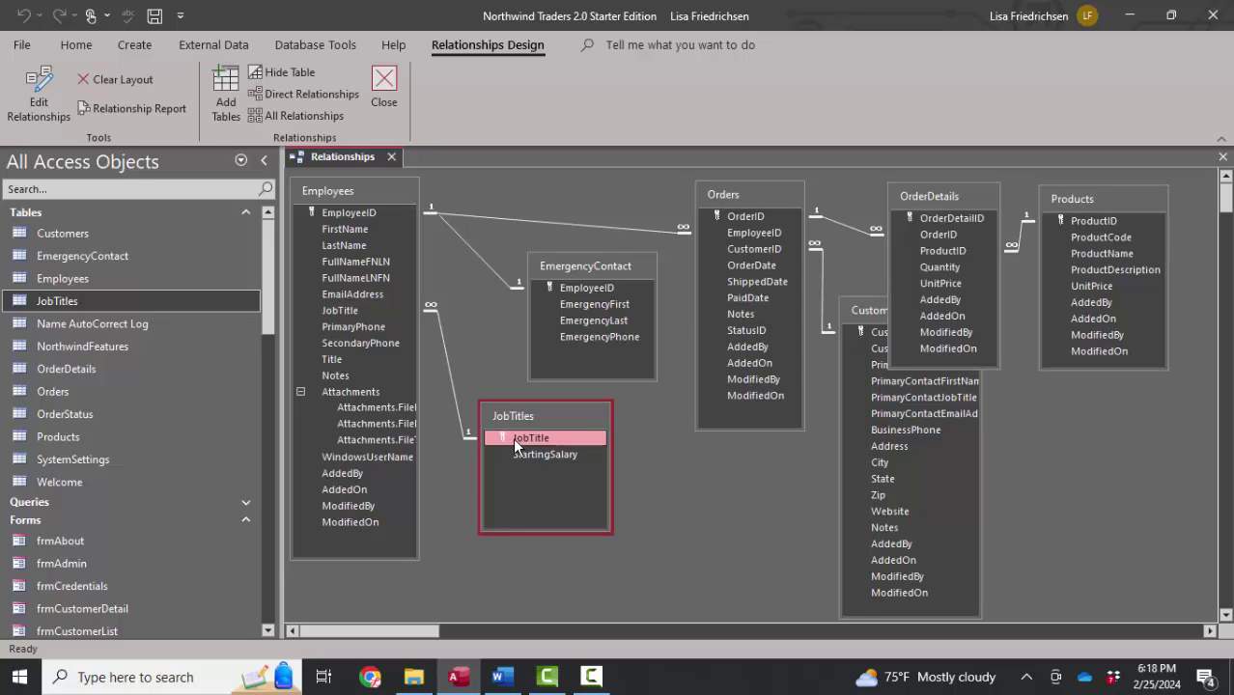
double_click(452, 386)
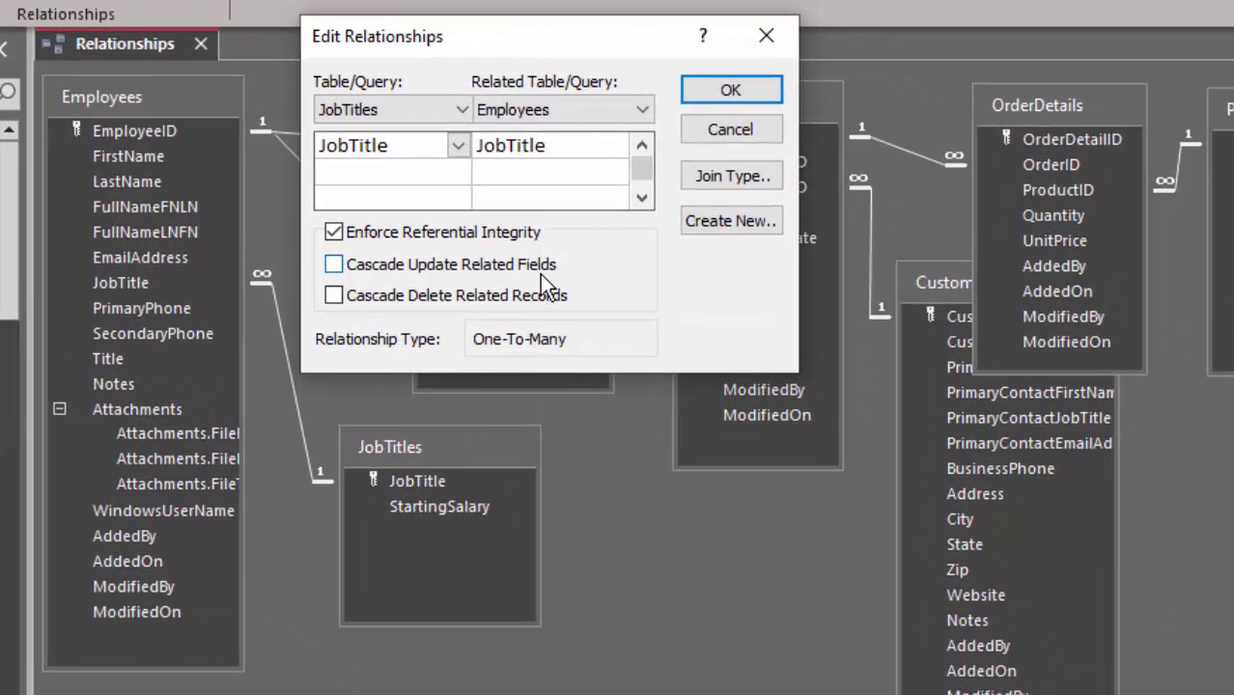
left_click(338, 268)
left_click(727, 97)
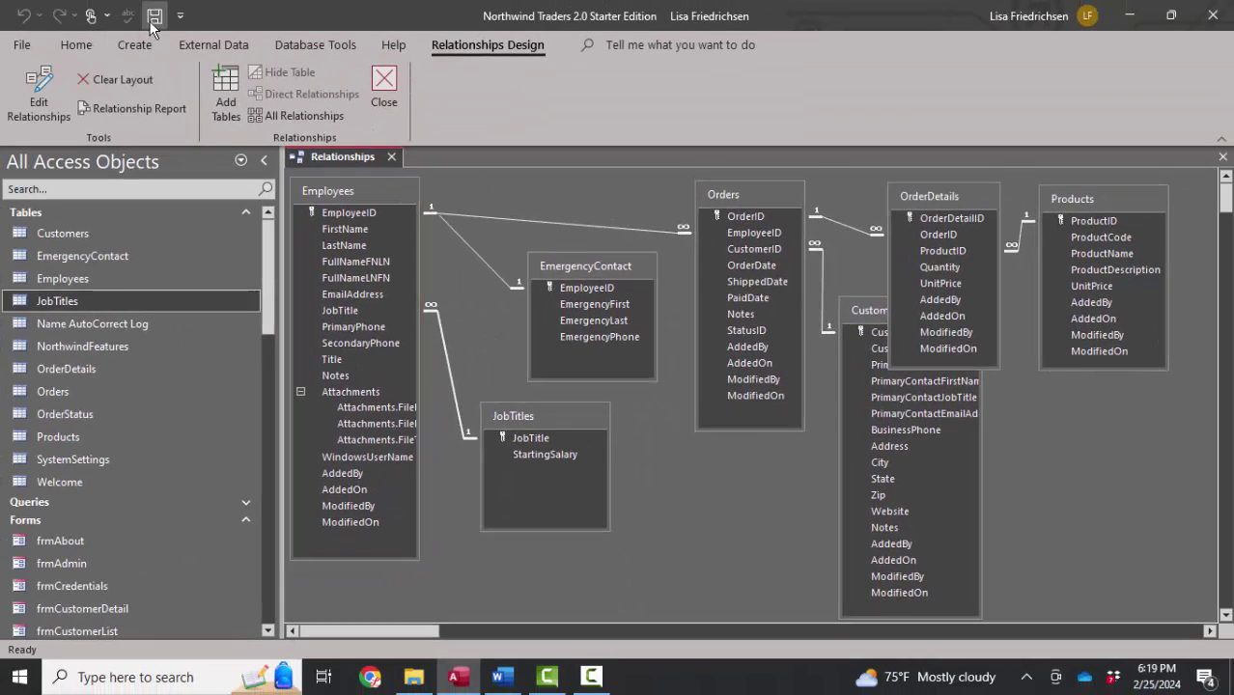
left_click(392, 157)
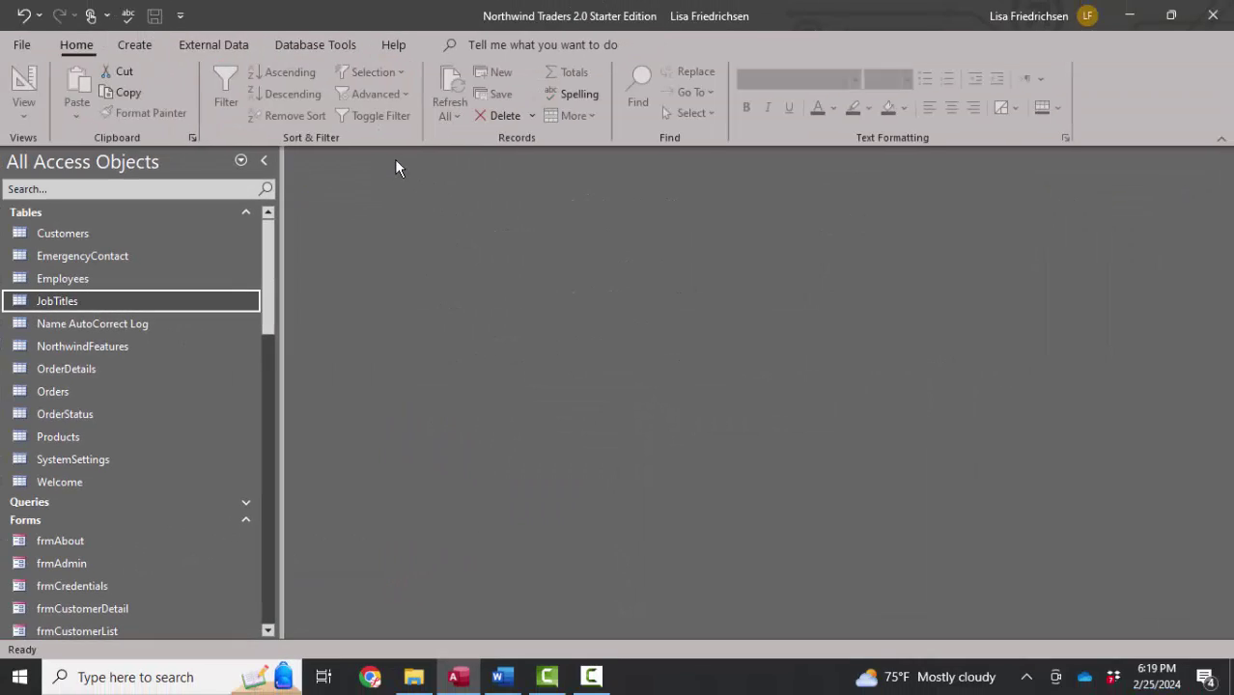
Rename the Marketing Representative job title to Sales Representative in the JobTitles table and commit the record
double_click(85, 304)
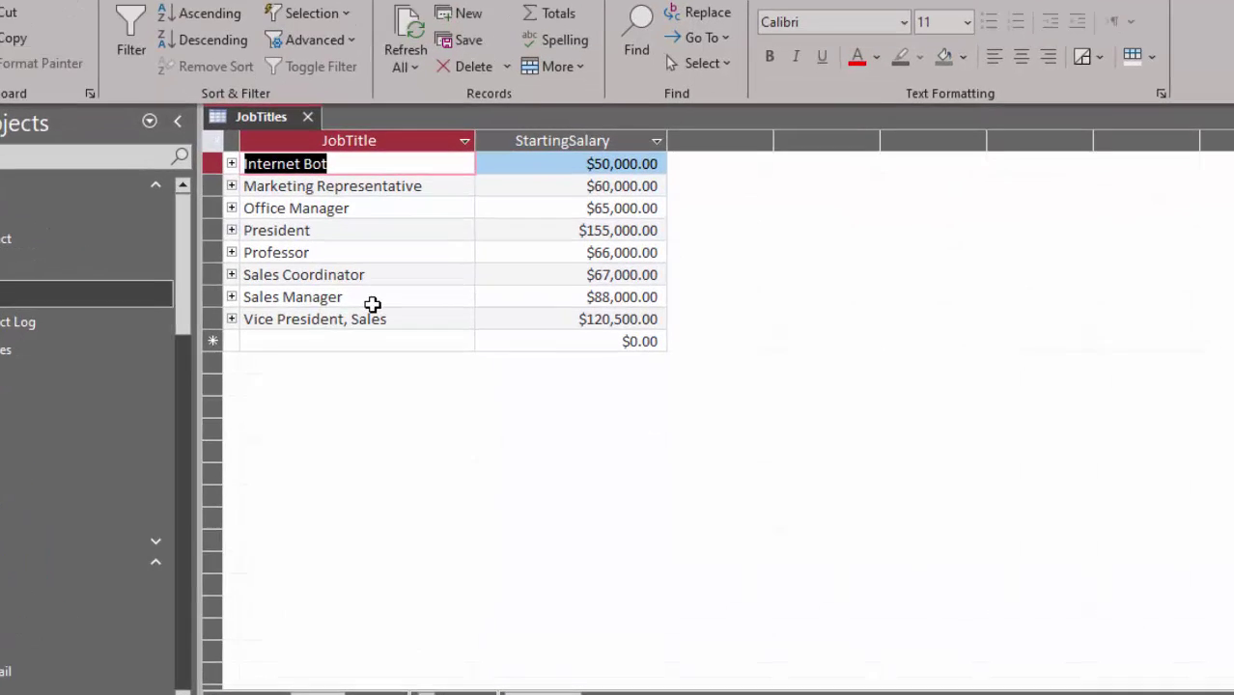
left_click(271, 188)
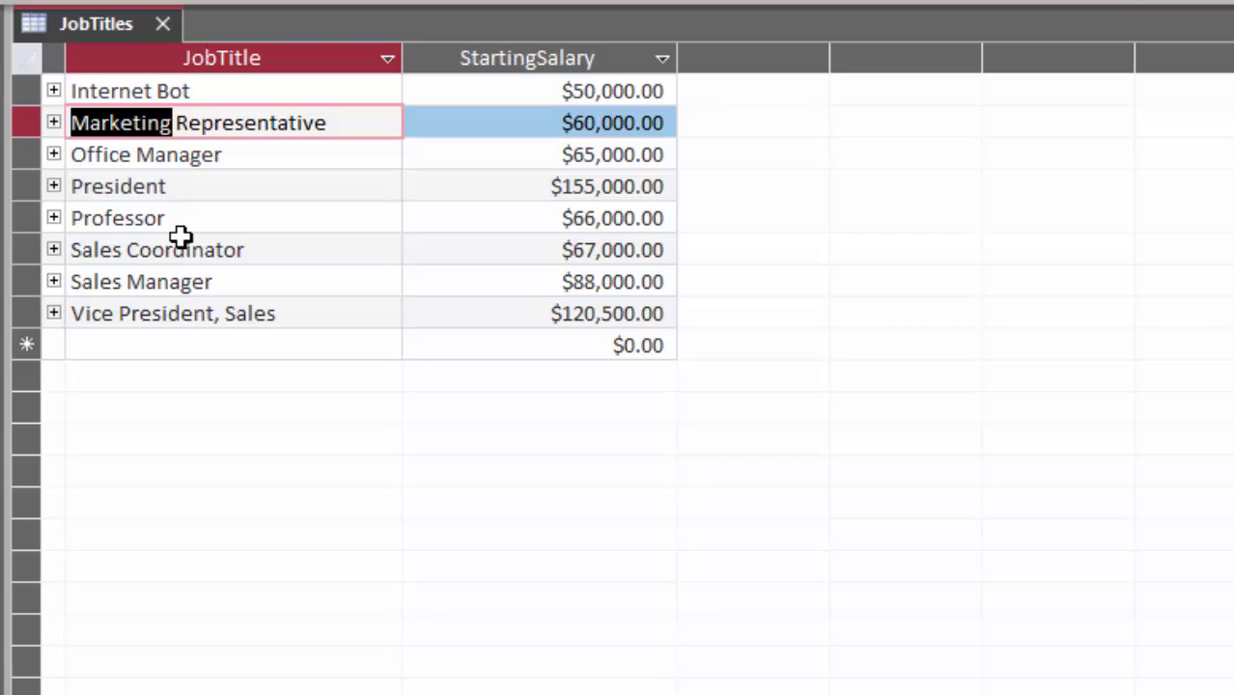
type("Sales")
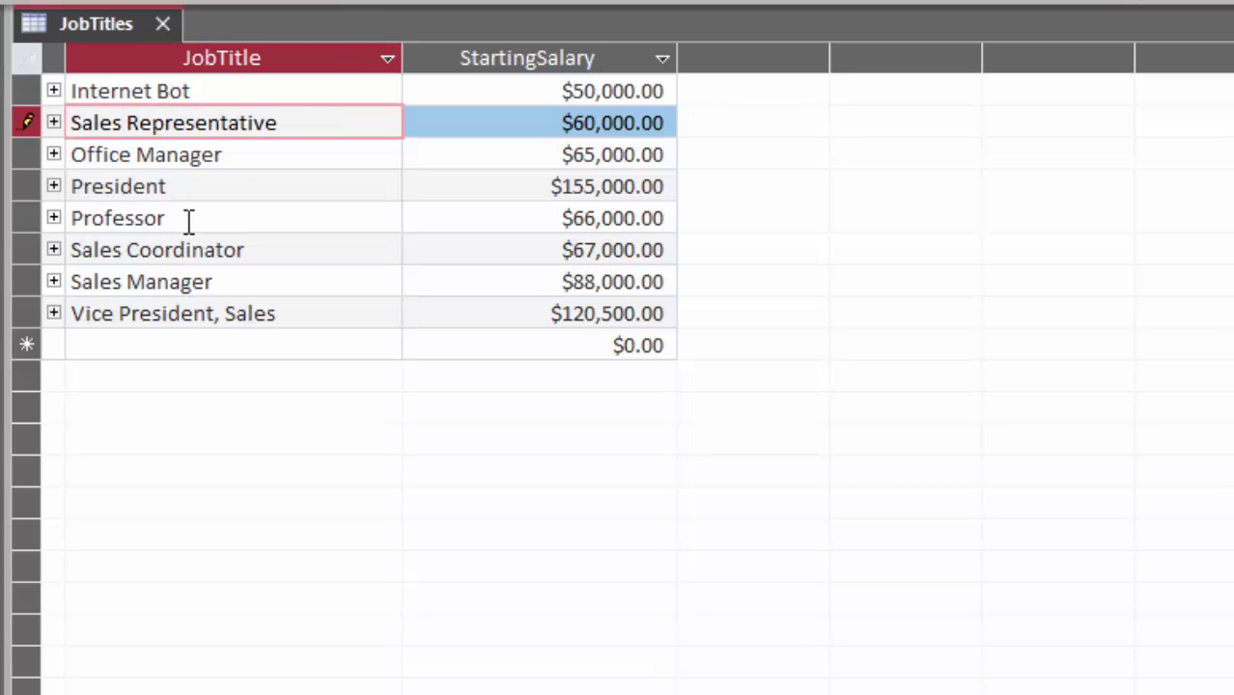
left_click(201, 193)
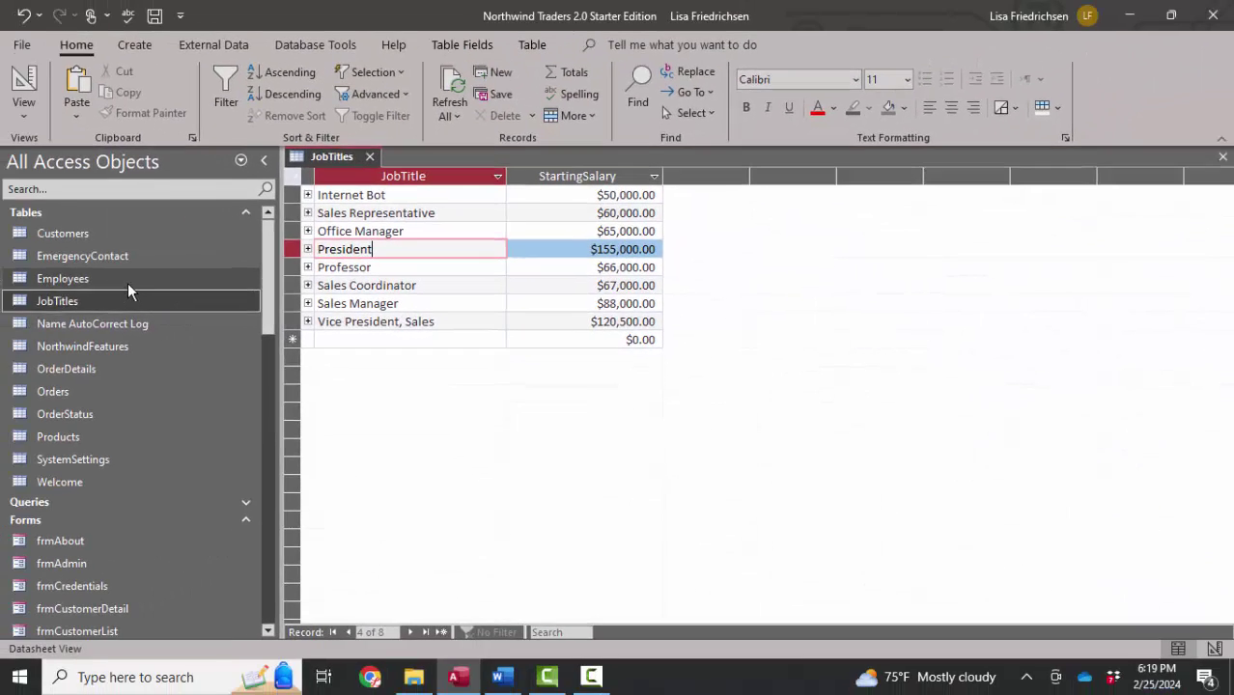
Open the Employees table and examine the Job Title column for the renamed title
double_click(128, 280)
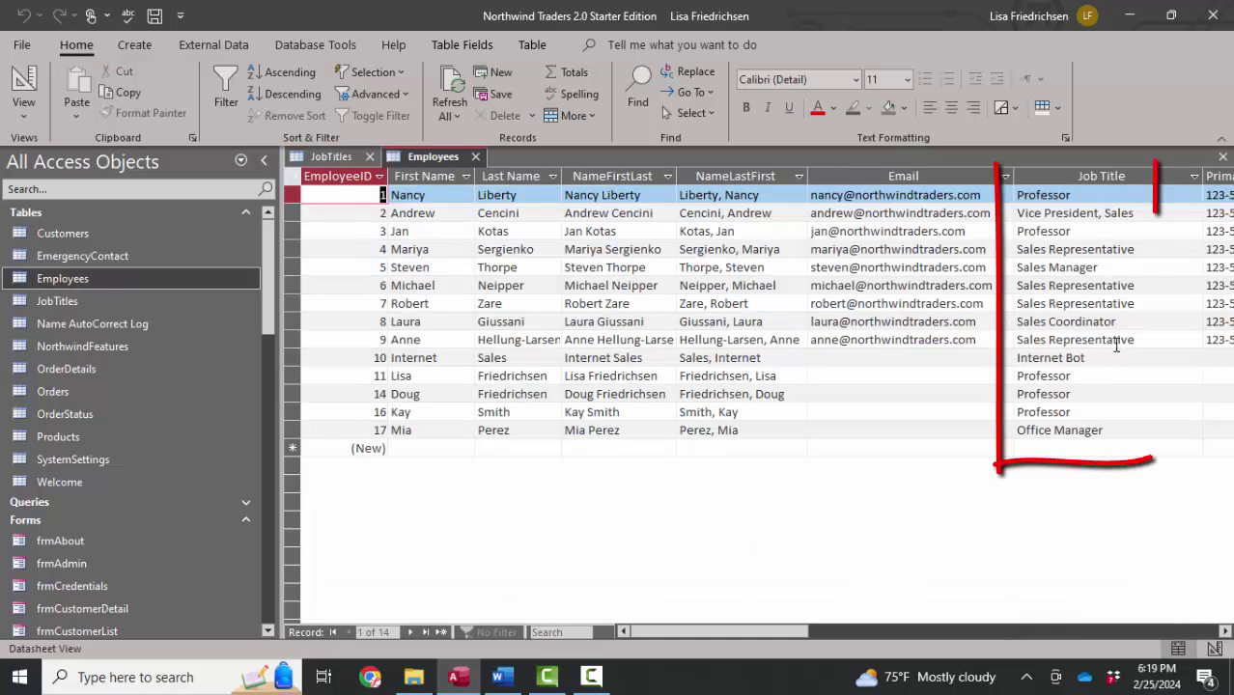
left_click(1188, 340)
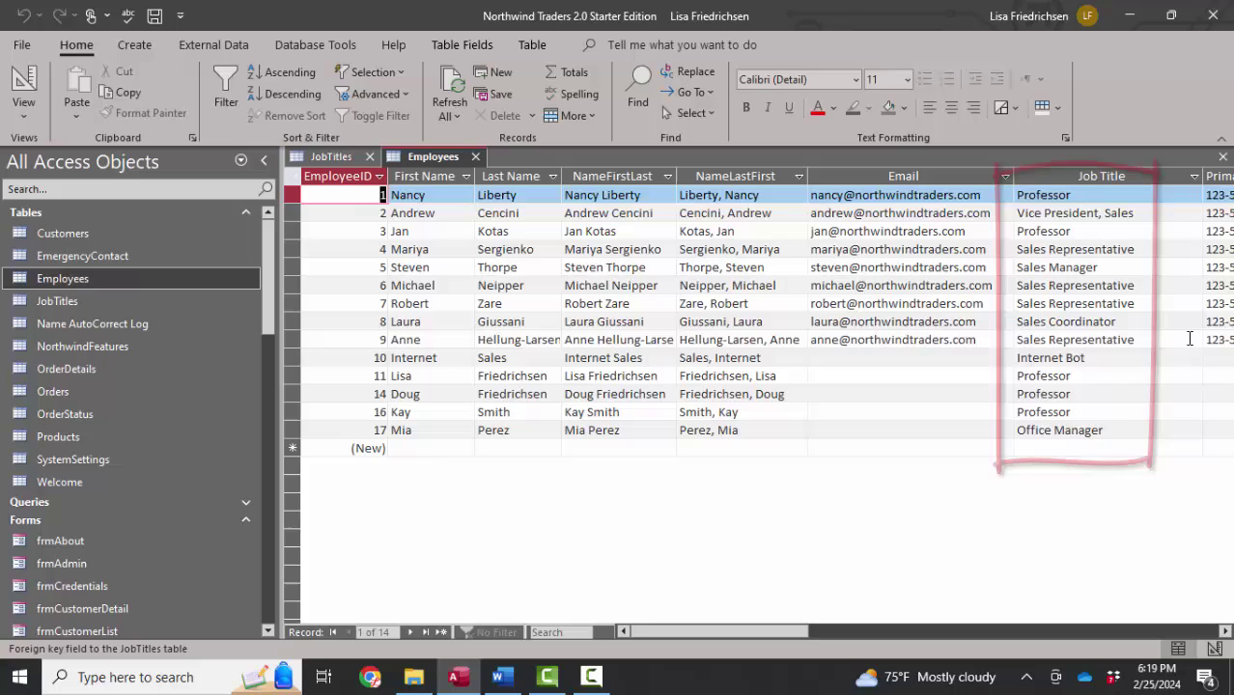
left_click(1188, 339)
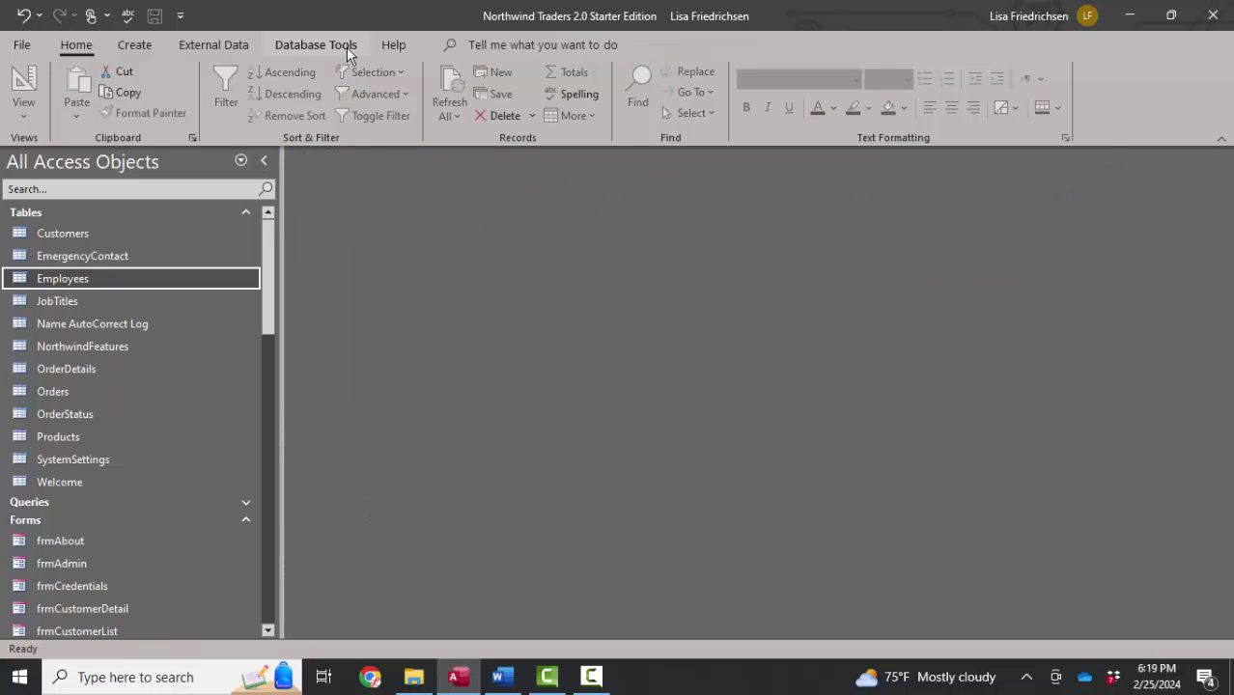
Open the relationship between JobTitles and Employees and review its Cascade Update Related Fields and Cascade Delete Related Records options
left_click(346, 45)
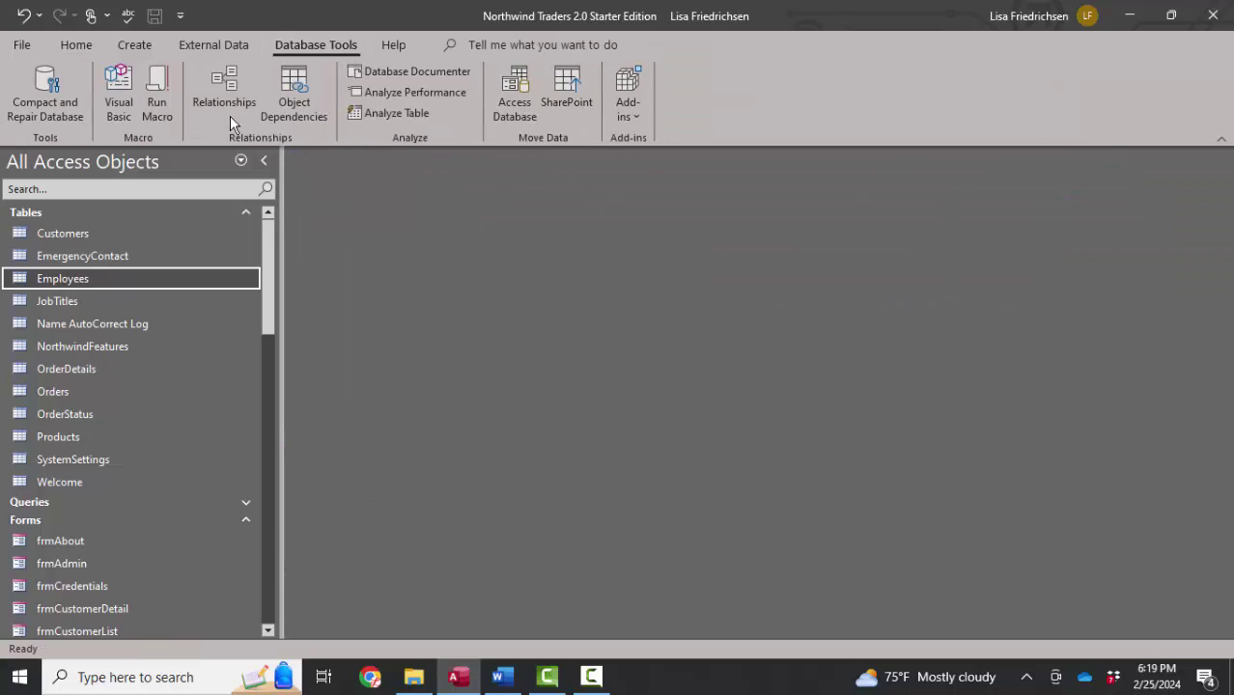
left_click(231, 106)
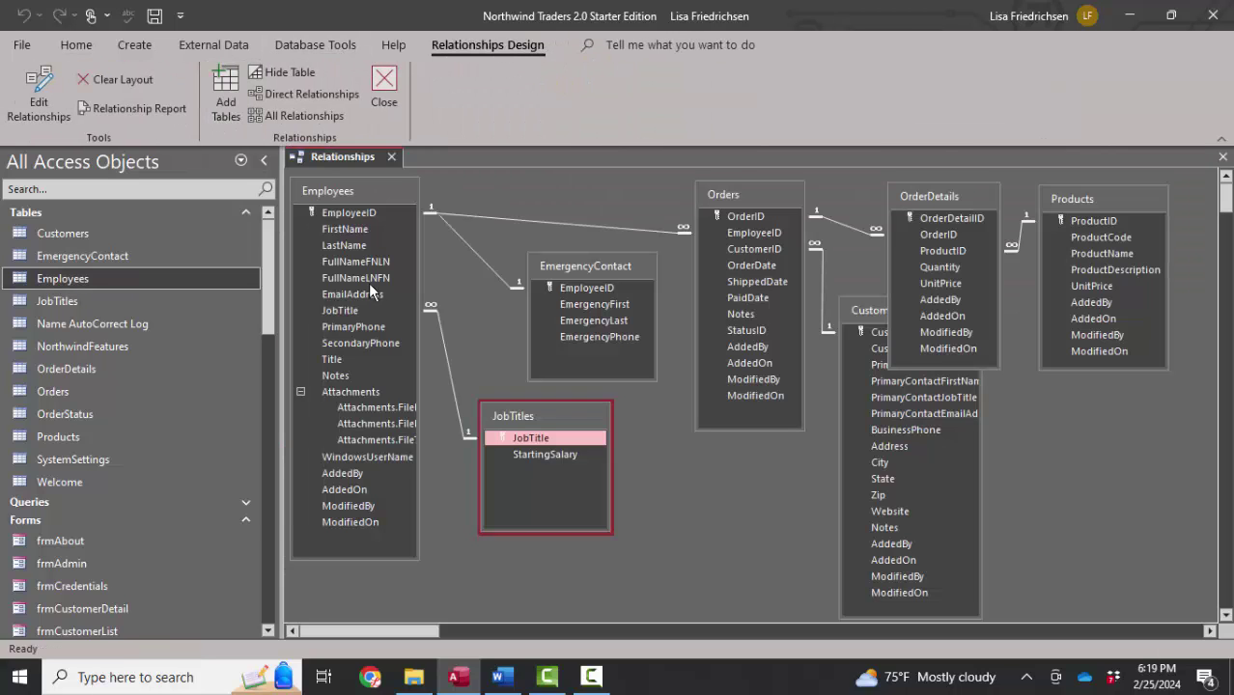
double_click(453, 395)
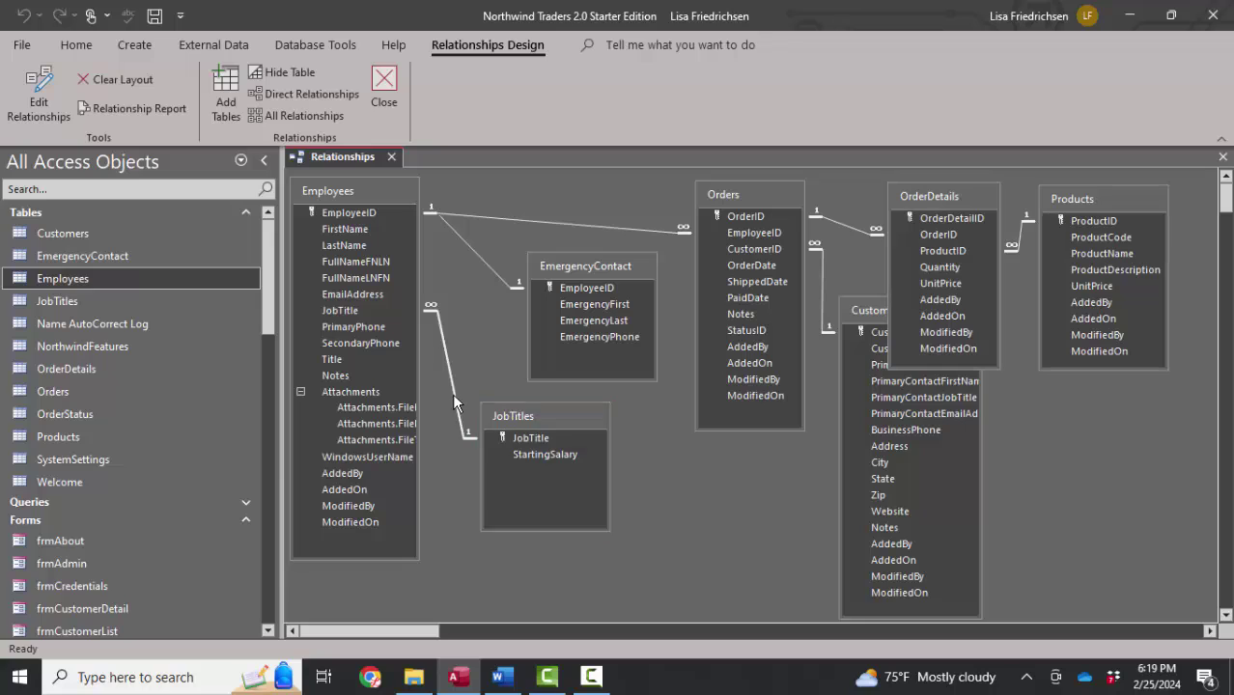
left_click(477, 299)
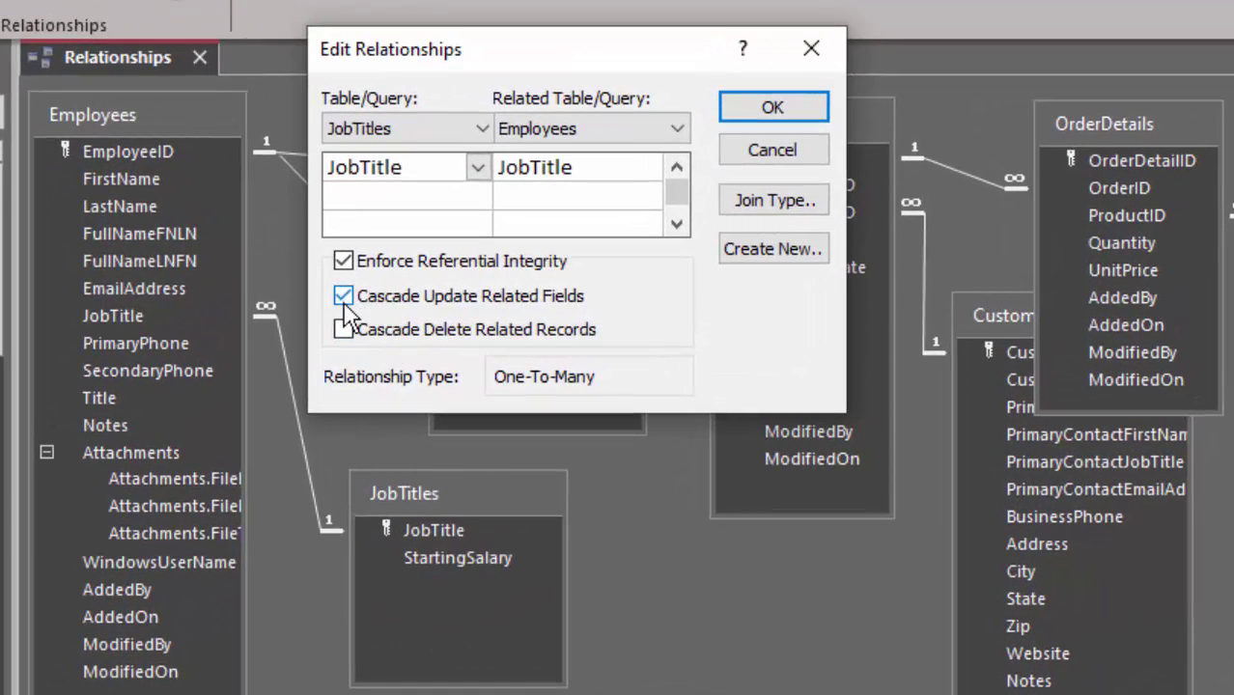
left_click(343, 296)
left_click(344, 297)
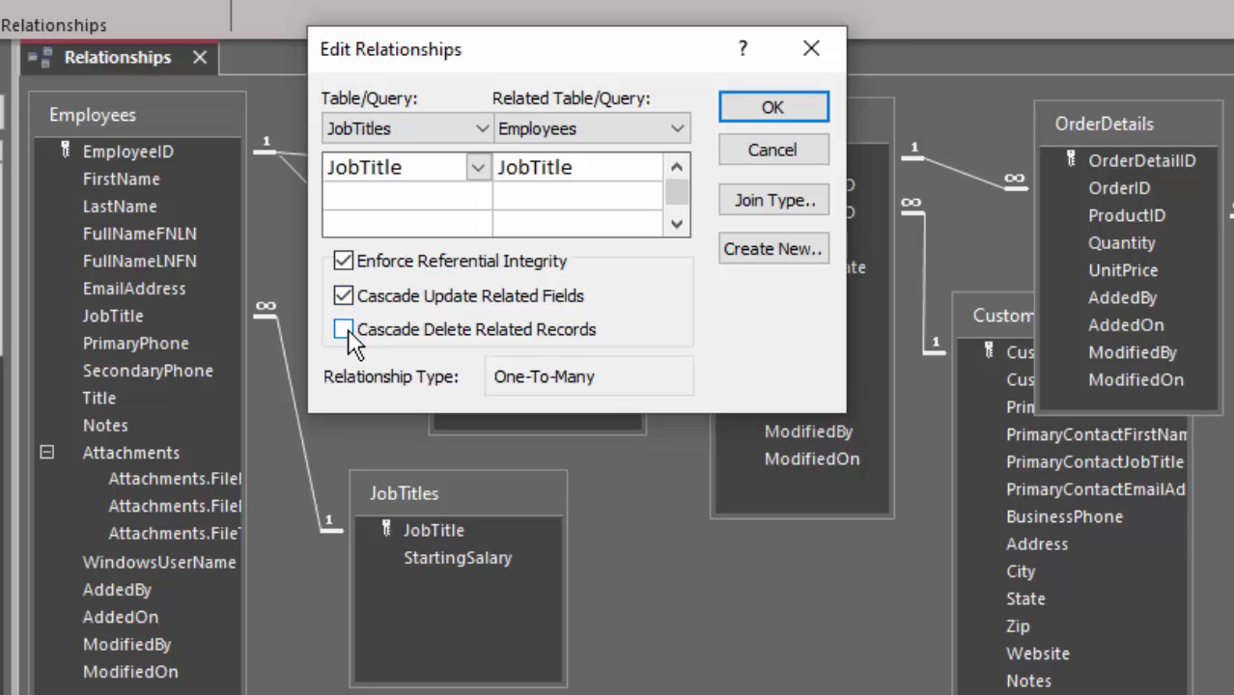
left_click(345, 331)
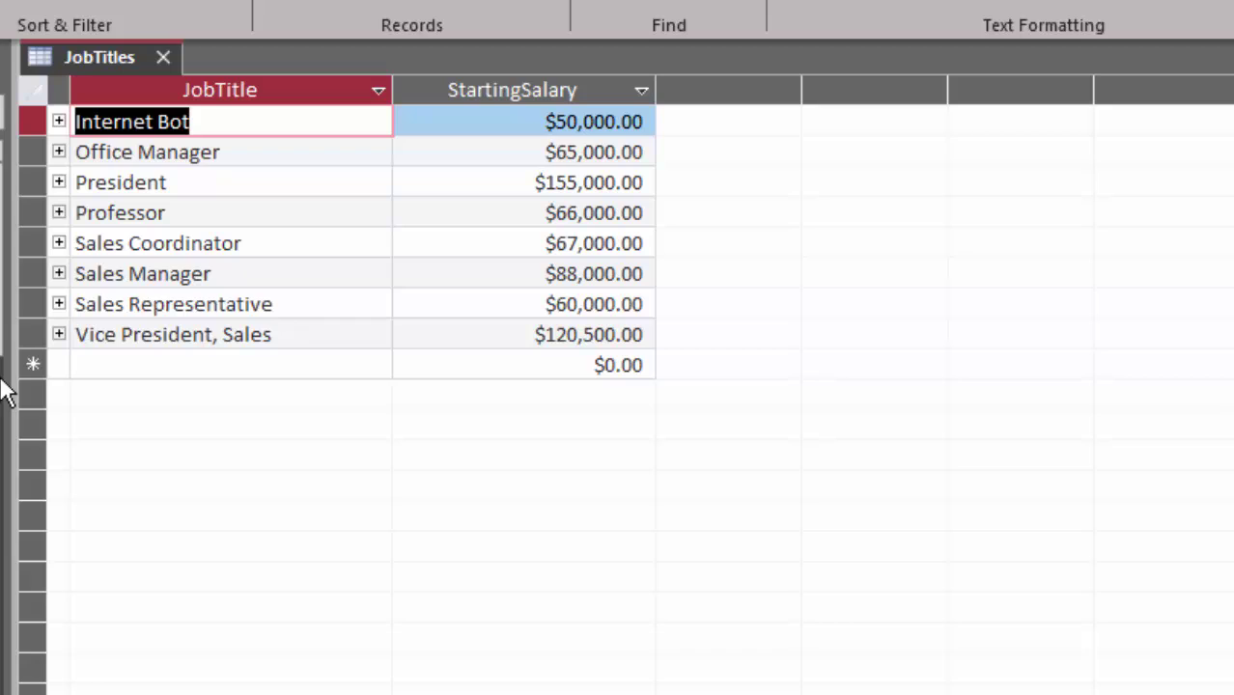
Expand the Sales Representative record in the JobTitles table to examine its related employees, and select the word Sales in the title
left_click(154, 367)
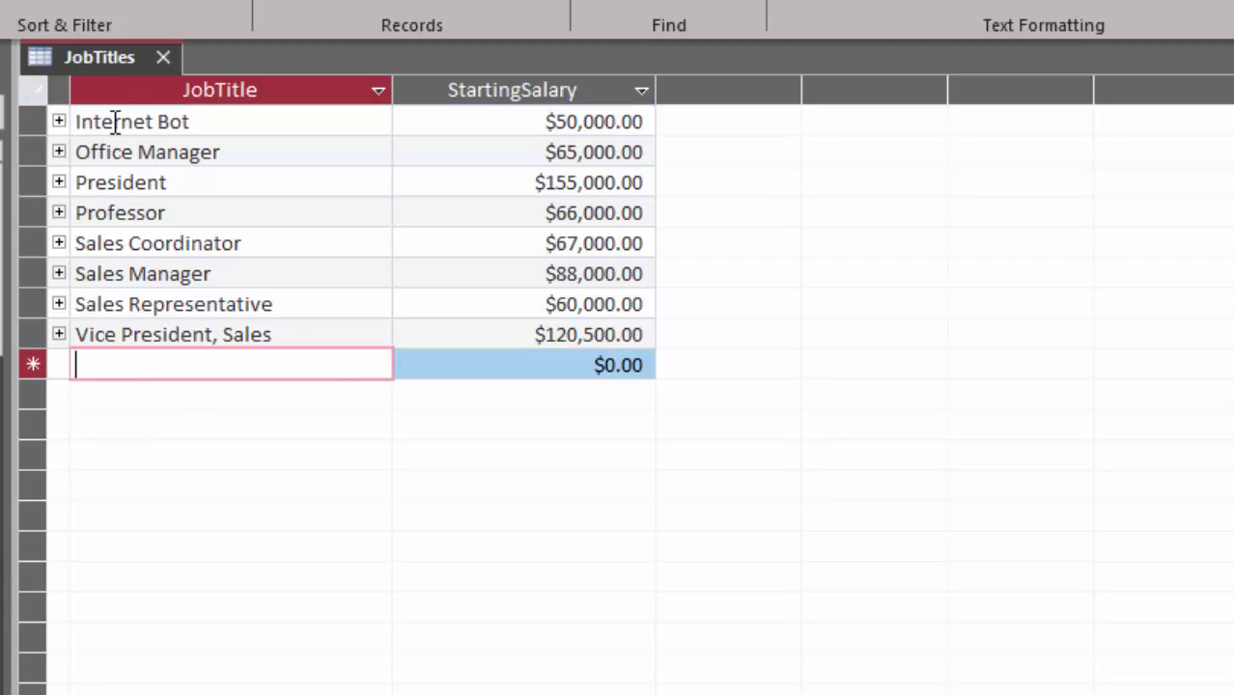
left_click(58, 305)
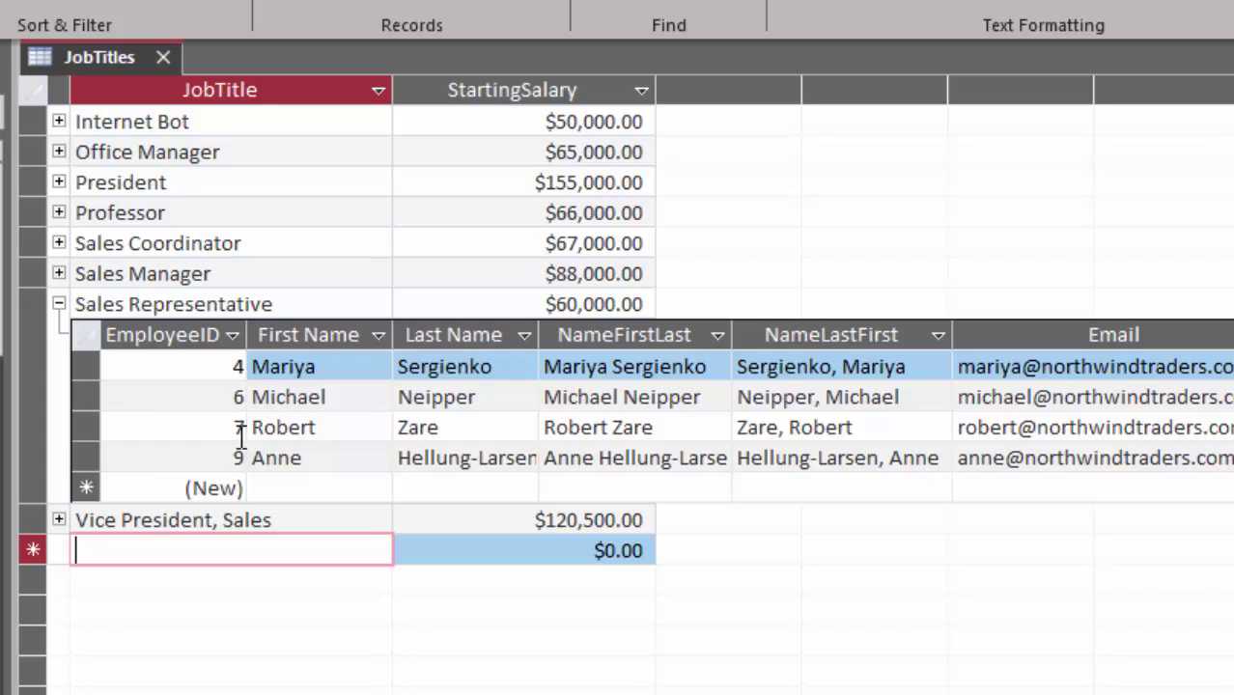
double_click(98, 306)
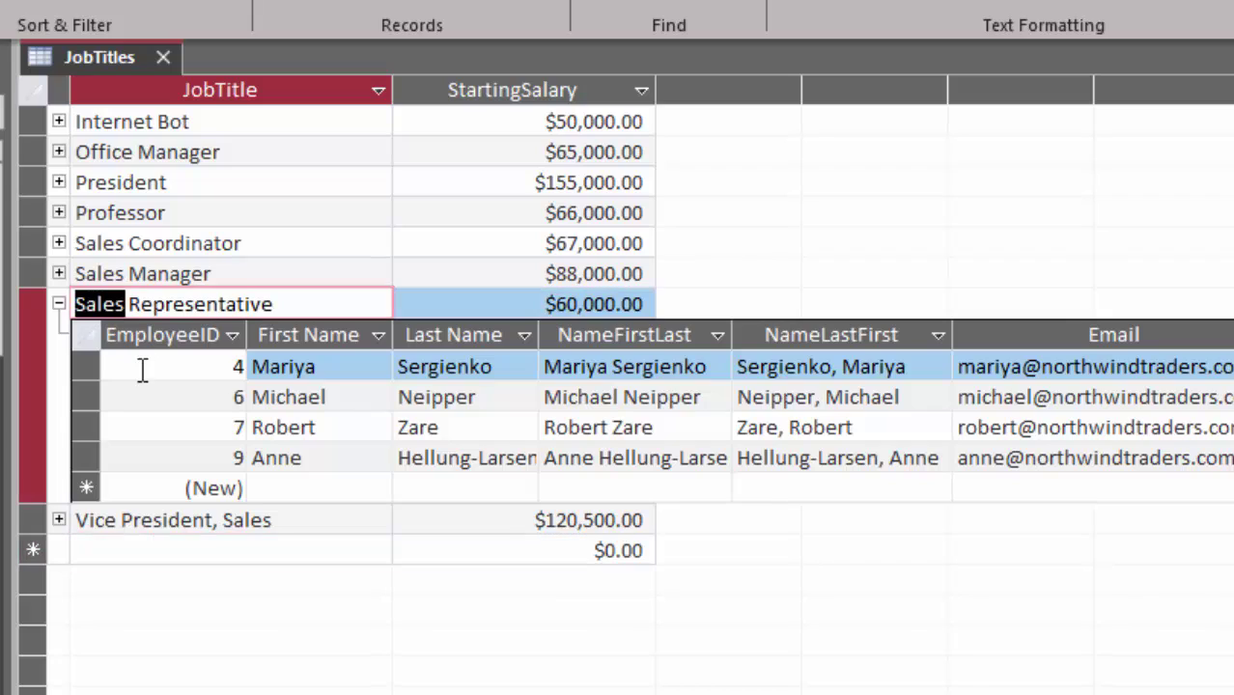